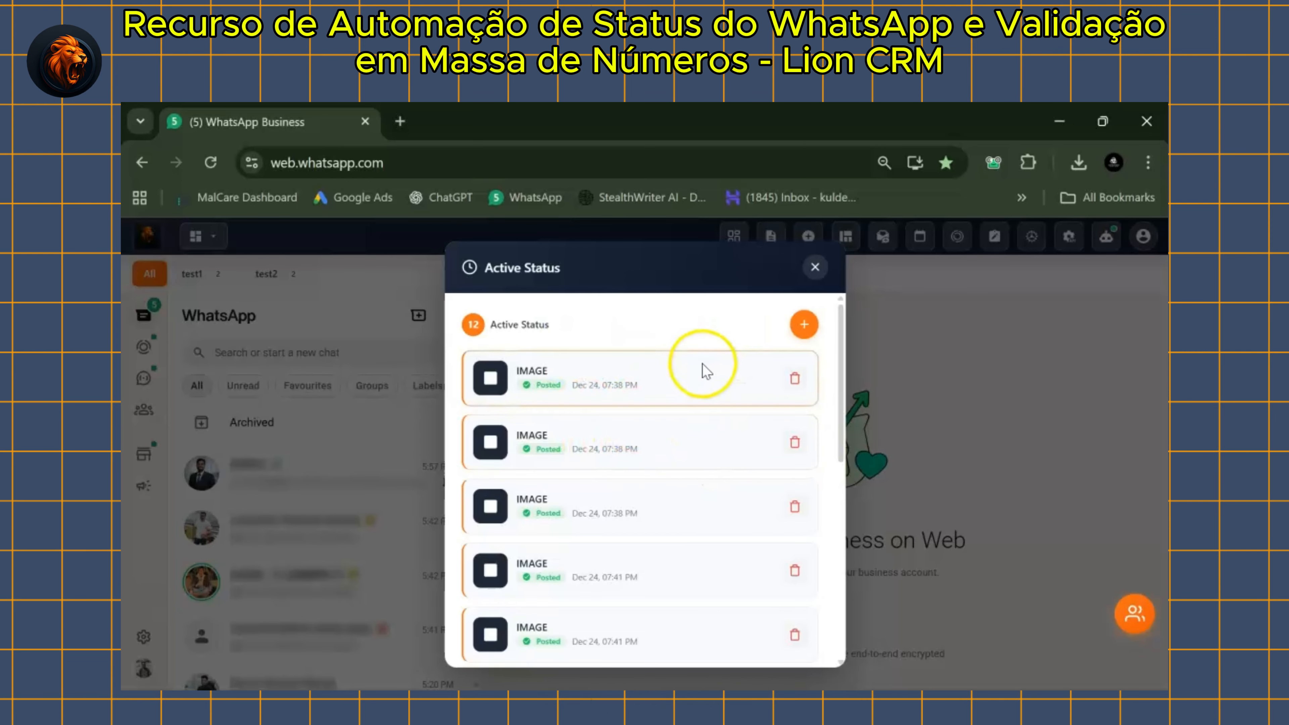
- Start a new status and name it "testing status"
{"action": "left_click", "coordinate": [802, 327]}
{"action": "left_click", "coordinate": [634, 341]}
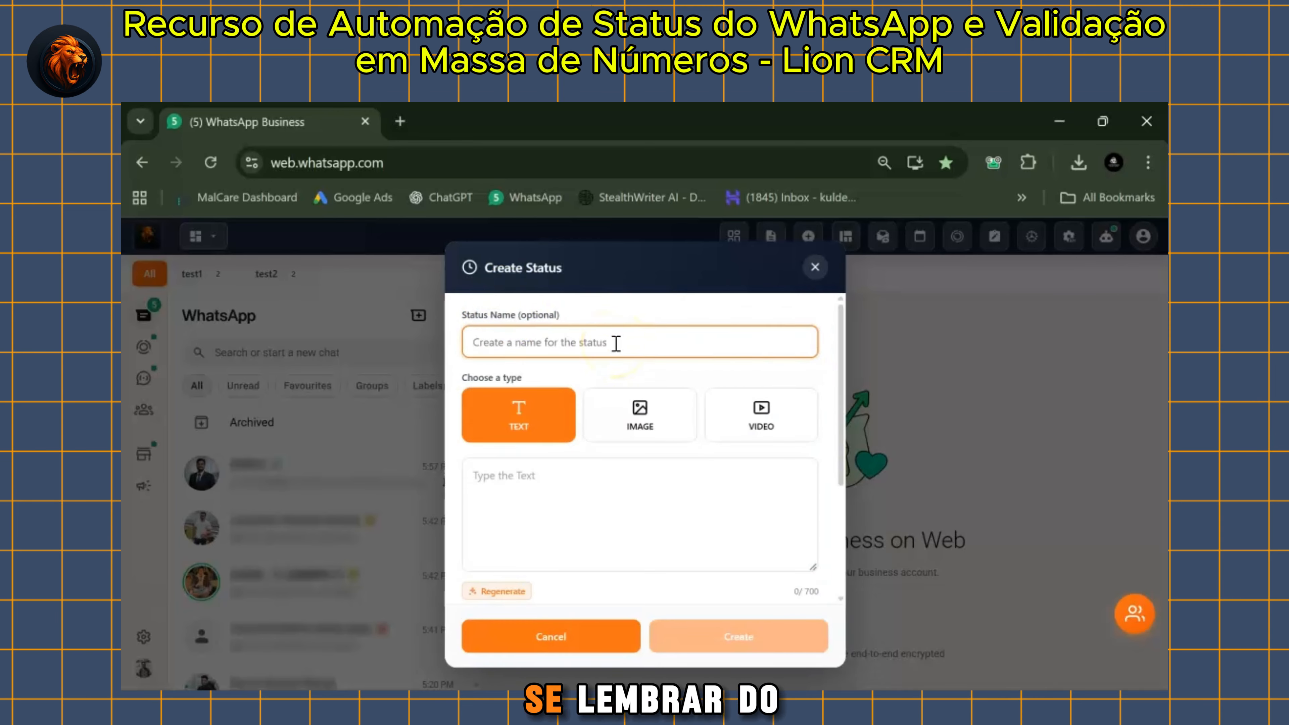
{"action": "left_click", "coordinate": [602, 340]}
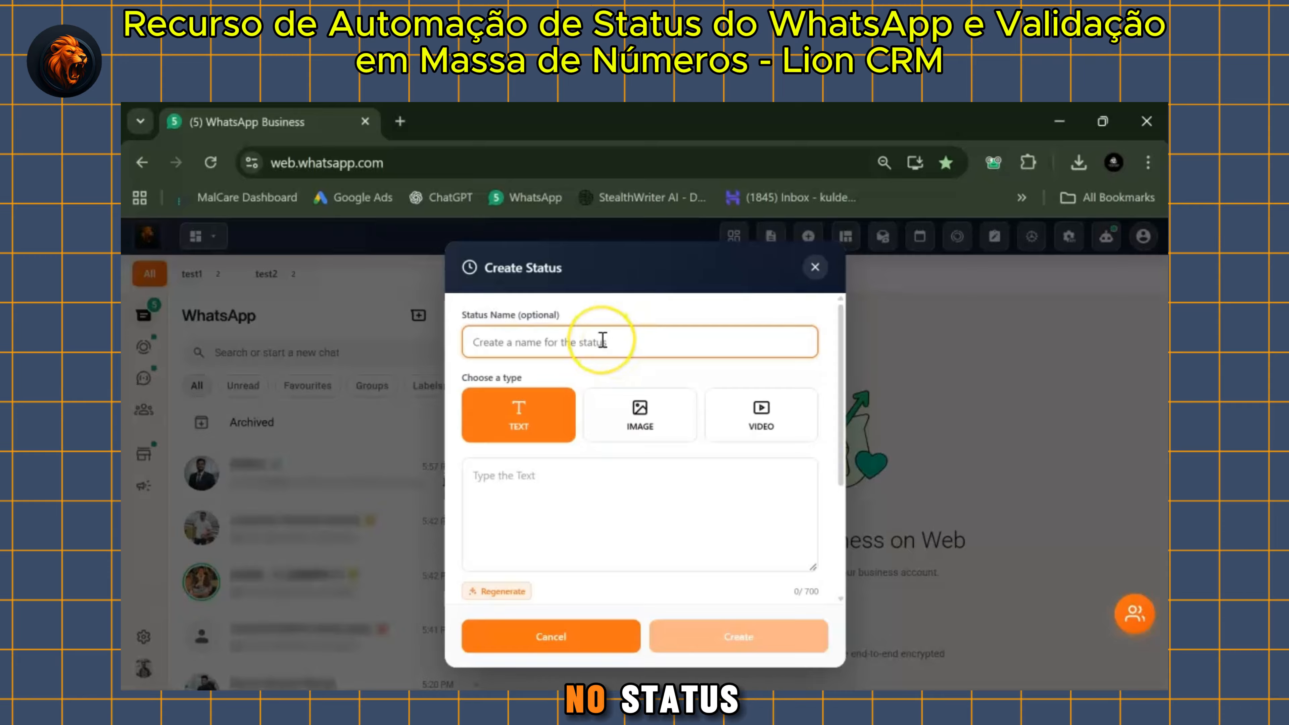
{"action": "type", "text": "testing"}
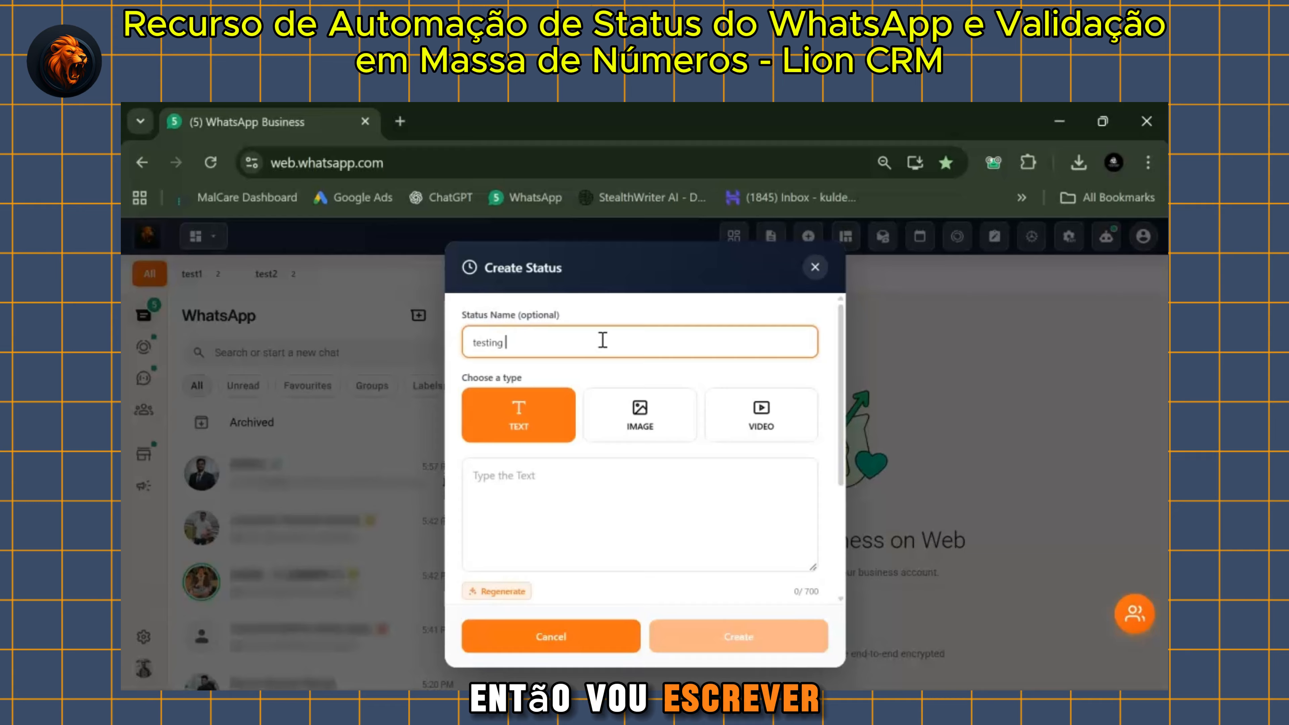
{"action": "type", "text": " status"}
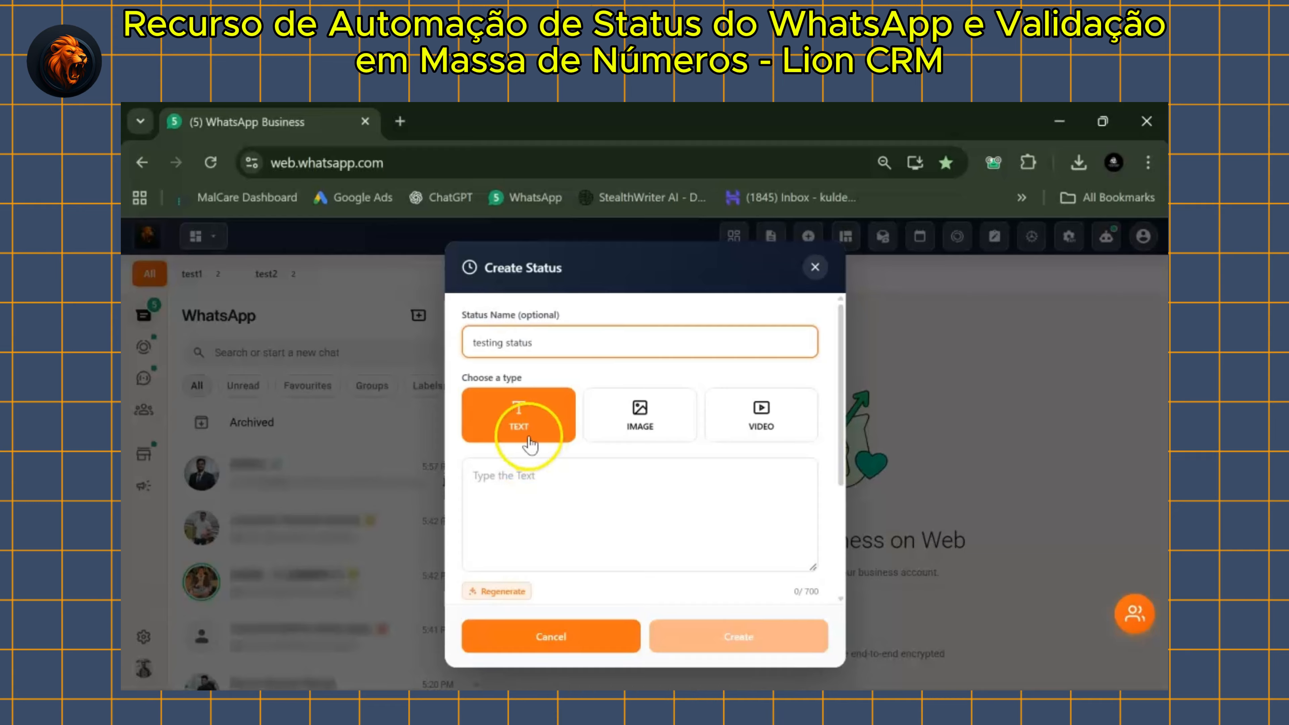
- Enter "testing status feature in lion crm visit lioncrm.site" as the text of the status
{"action": "left_click", "coordinate": [524, 472]}
{"action": "scroll", "coordinate": [519, 466], "scroll_direction": "down", "scroll_amount": 2}
{"action": "scroll", "coordinate": [518, 466], "scroll_direction": "up", "scroll_amount": 2}
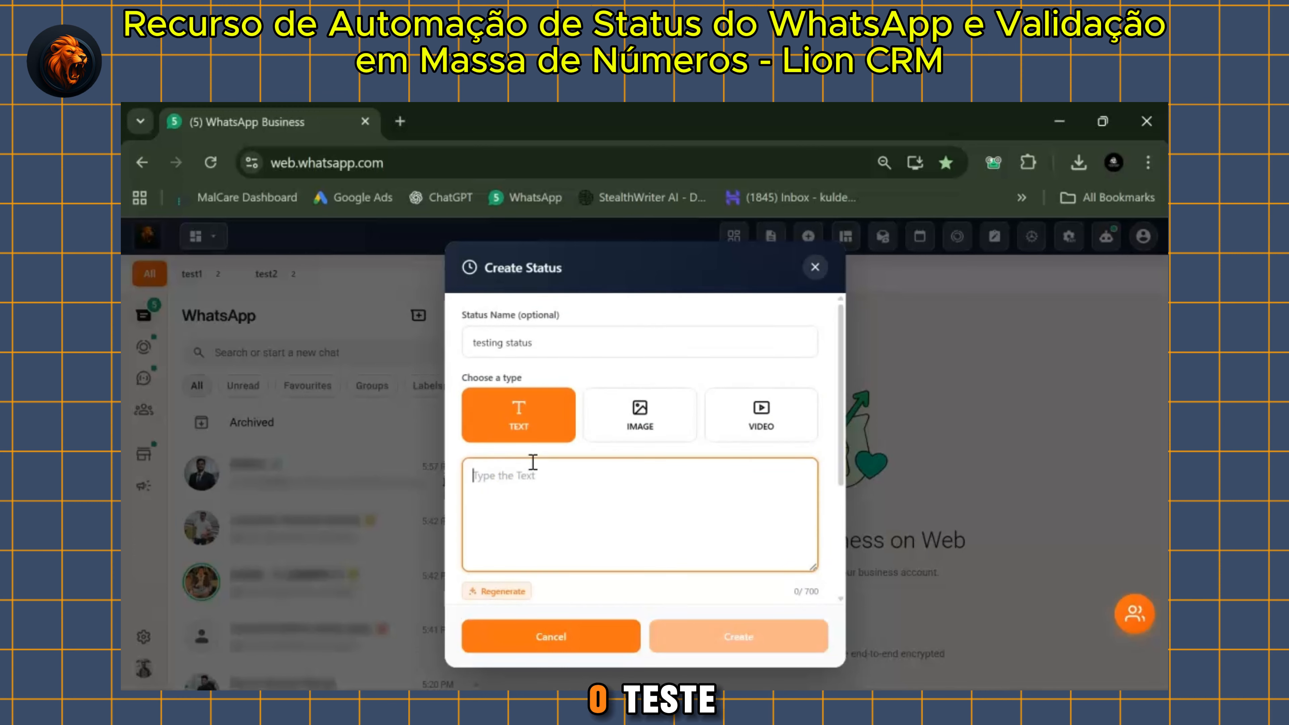
{"action": "type", "text": "testing "}
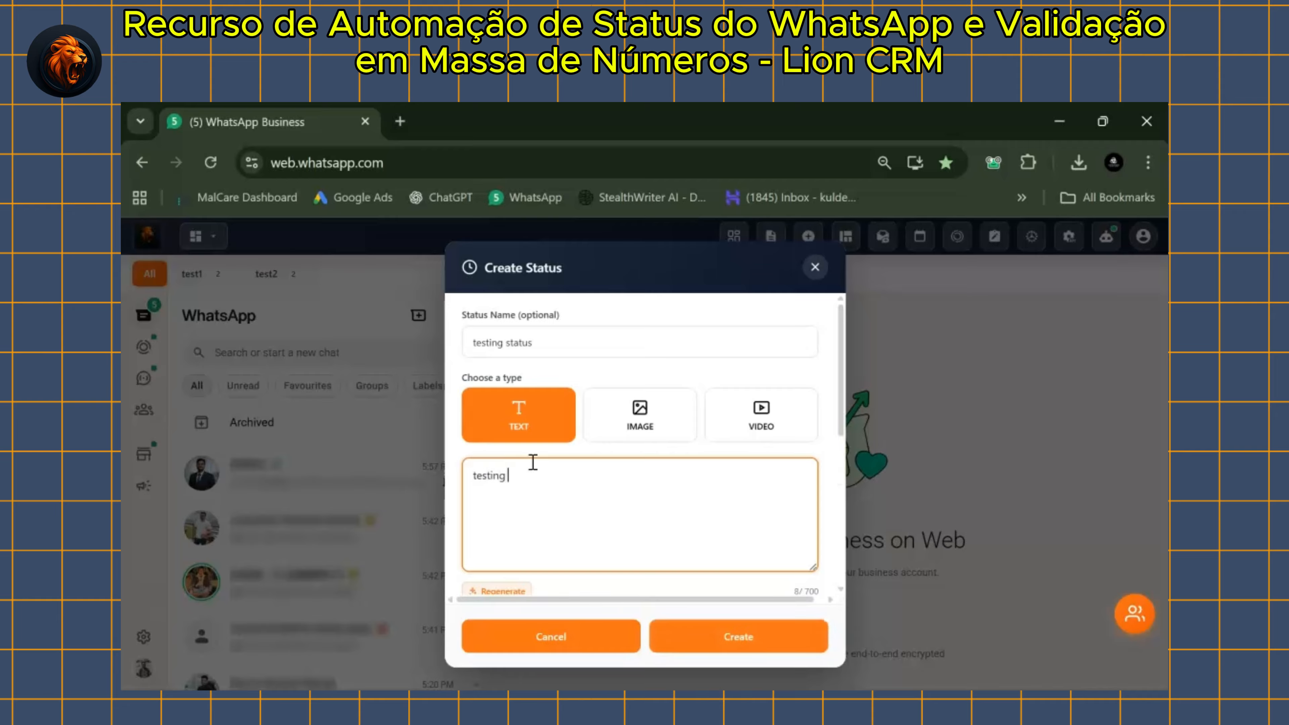
{"action": "type", "text": "status t"}
{"action": "type", "text": "eature in lion crm"}
{"action": "left_click", "coordinate": [532, 464]}
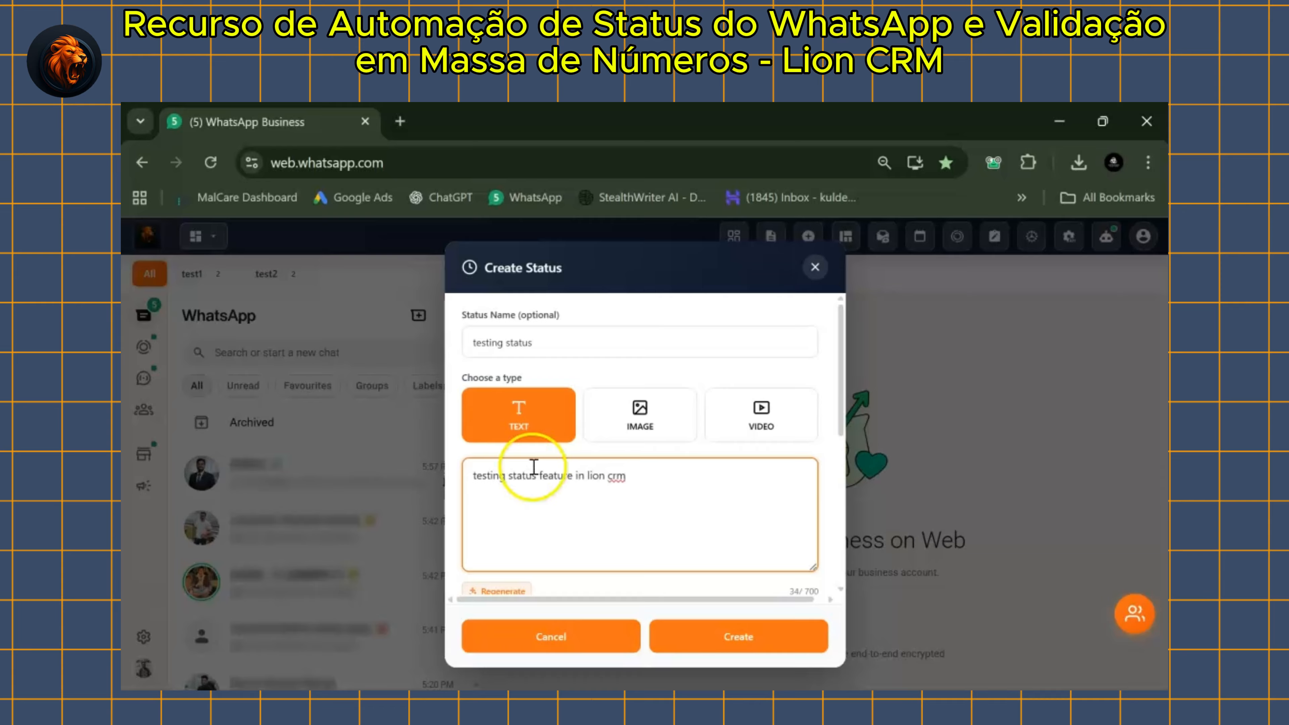
{"action": "type", "text": "isit"}
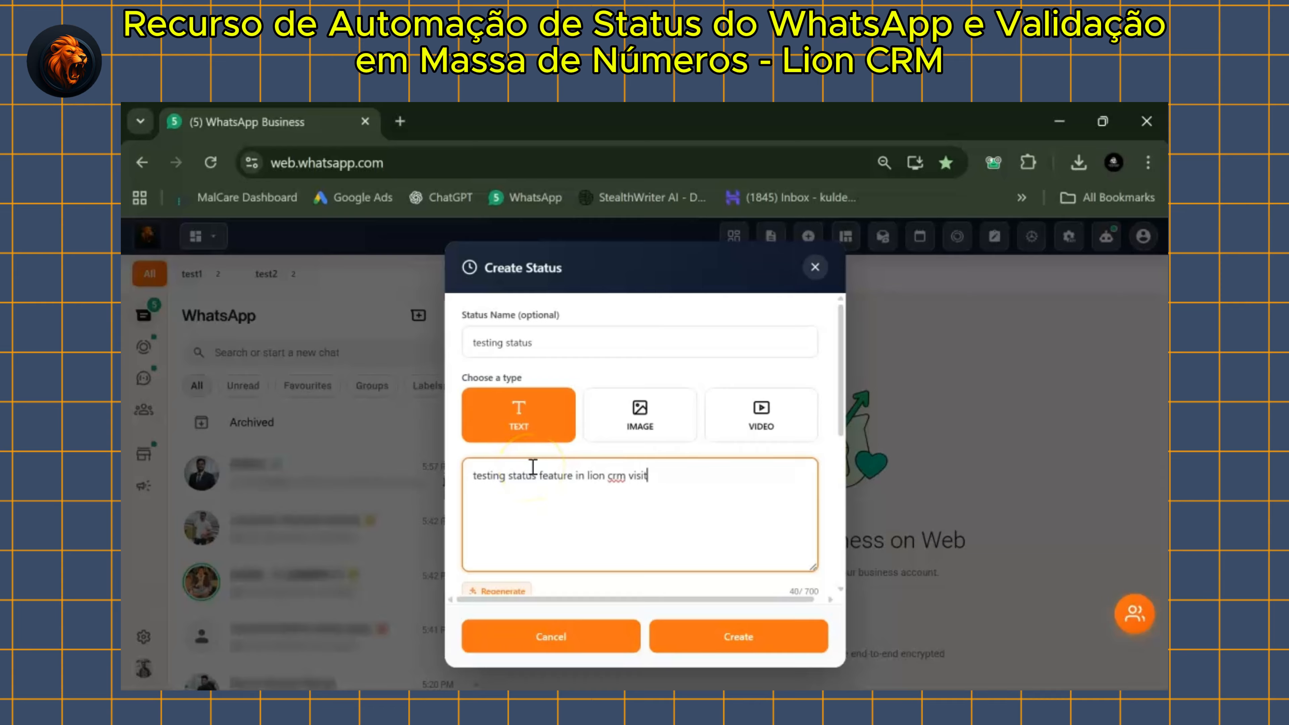
{"action": "type", "text": " lionc"}
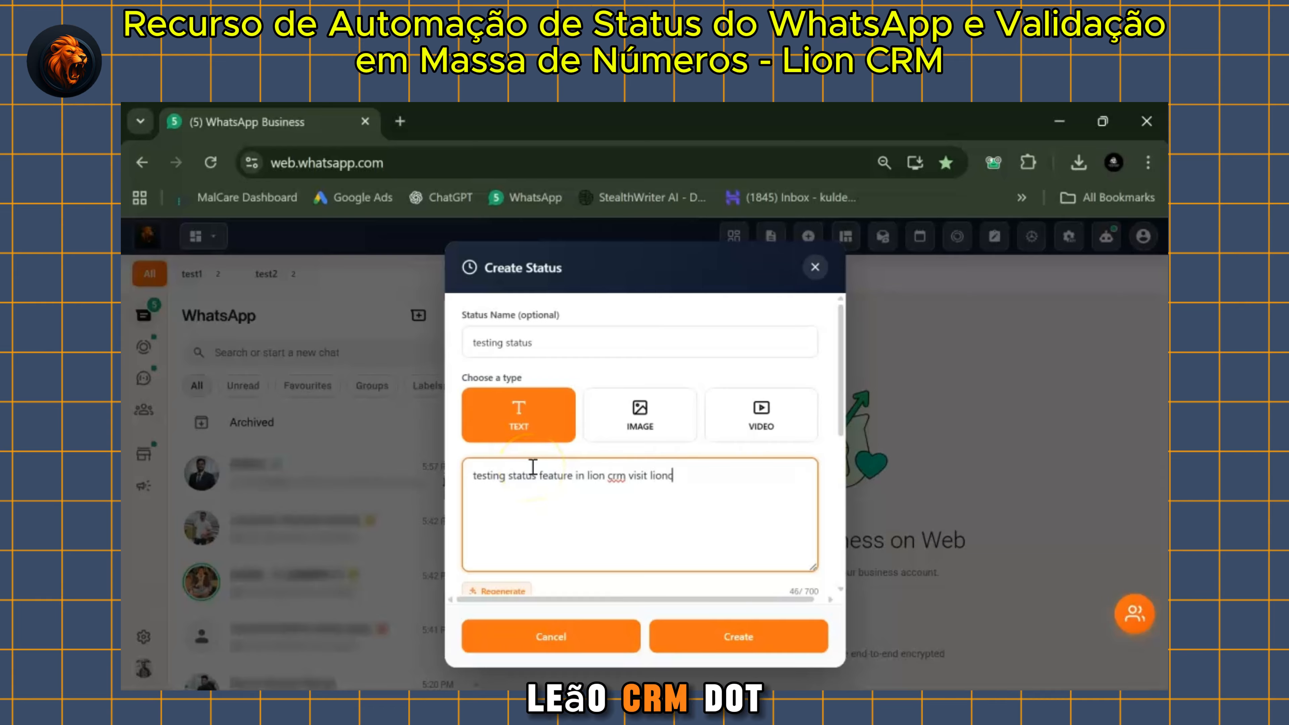
{"action": "type", "text": "rm,site"}
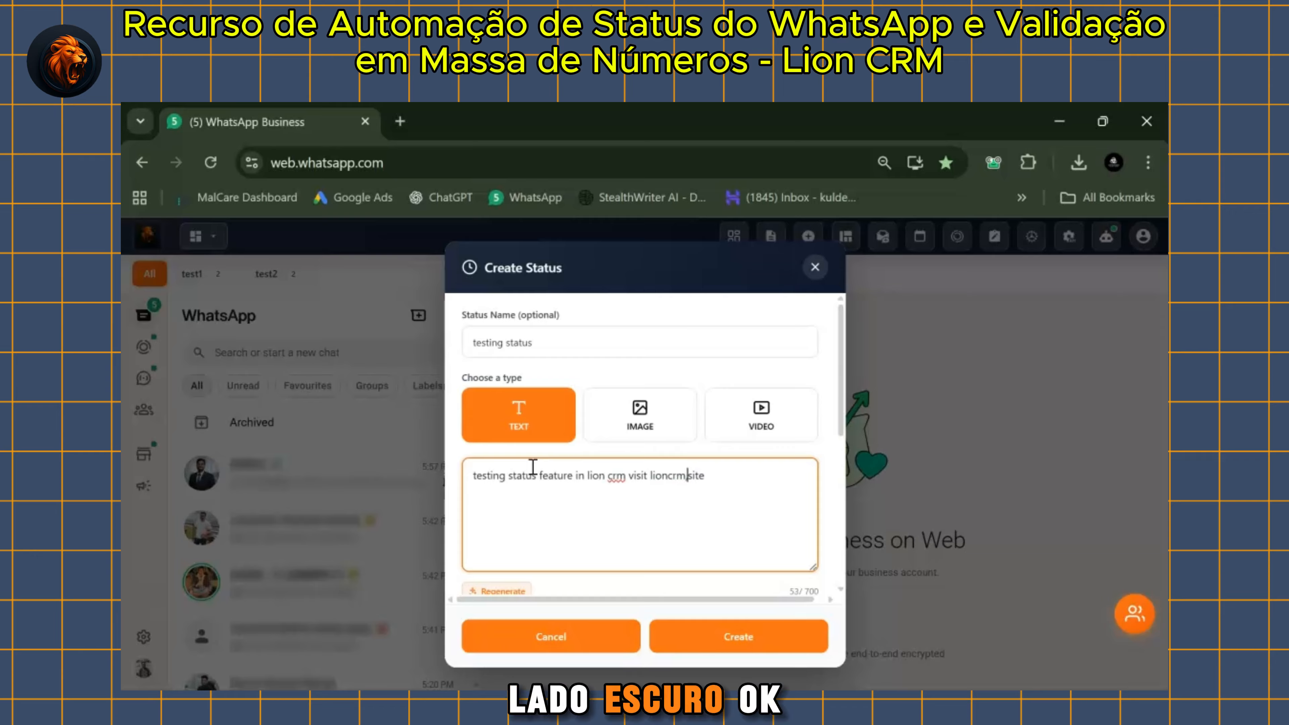
{"action": "type", "text": "."}
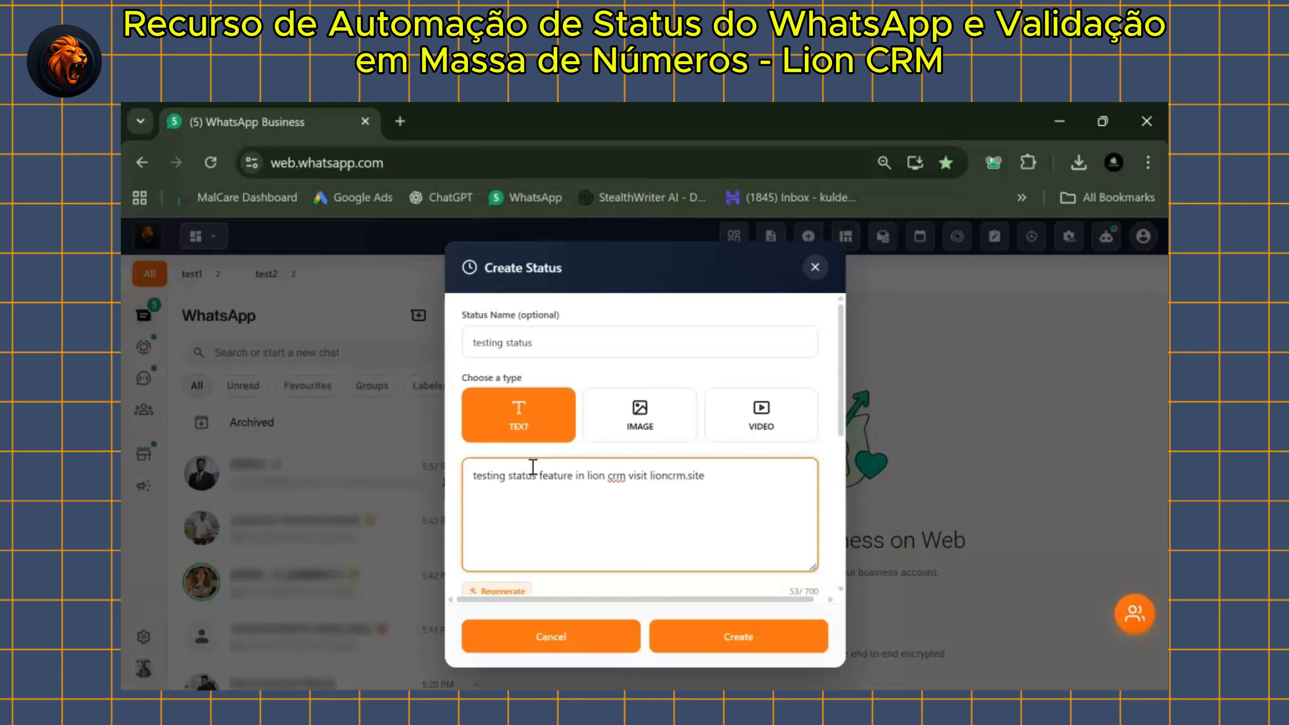
- Regenerate the status text with the built-in rewriting feature and check its preview
{"action": "scroll", "coordinate": [581, 466], "scroll_direction": "down", "scroll_amount": 2}
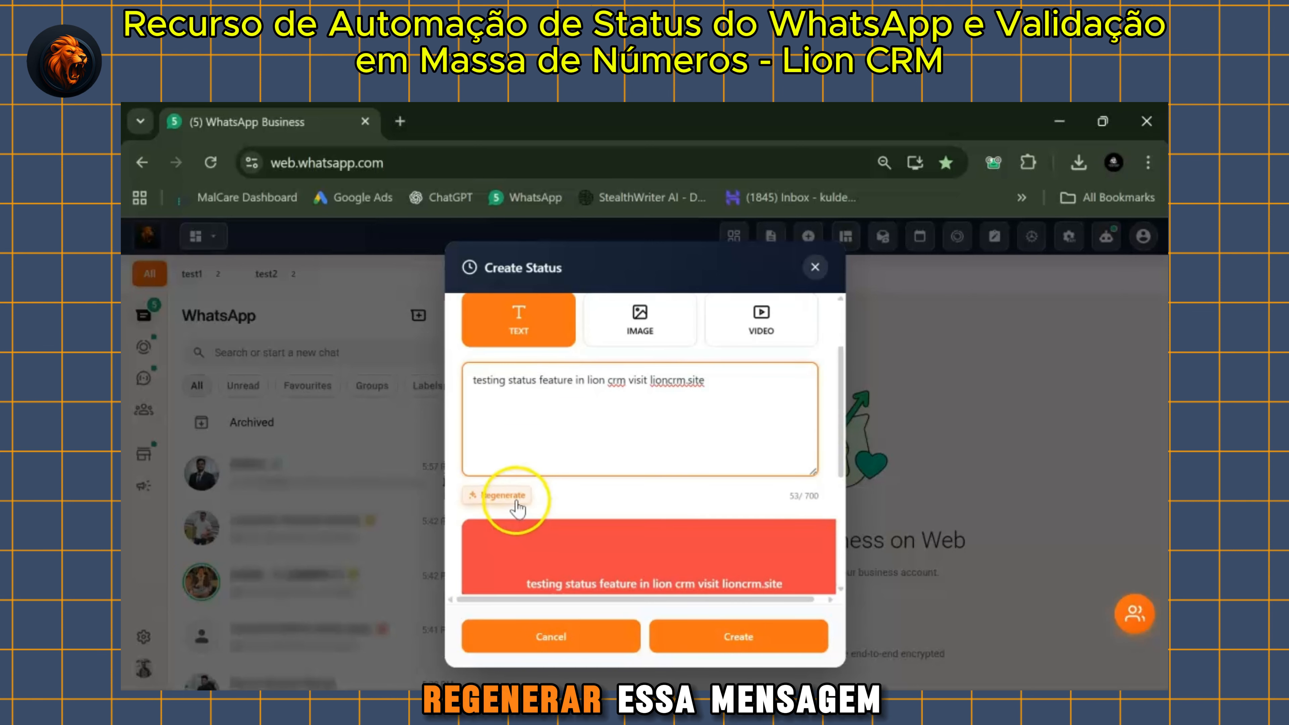
{"action": "left_click", "coordinate": [517, 502]}
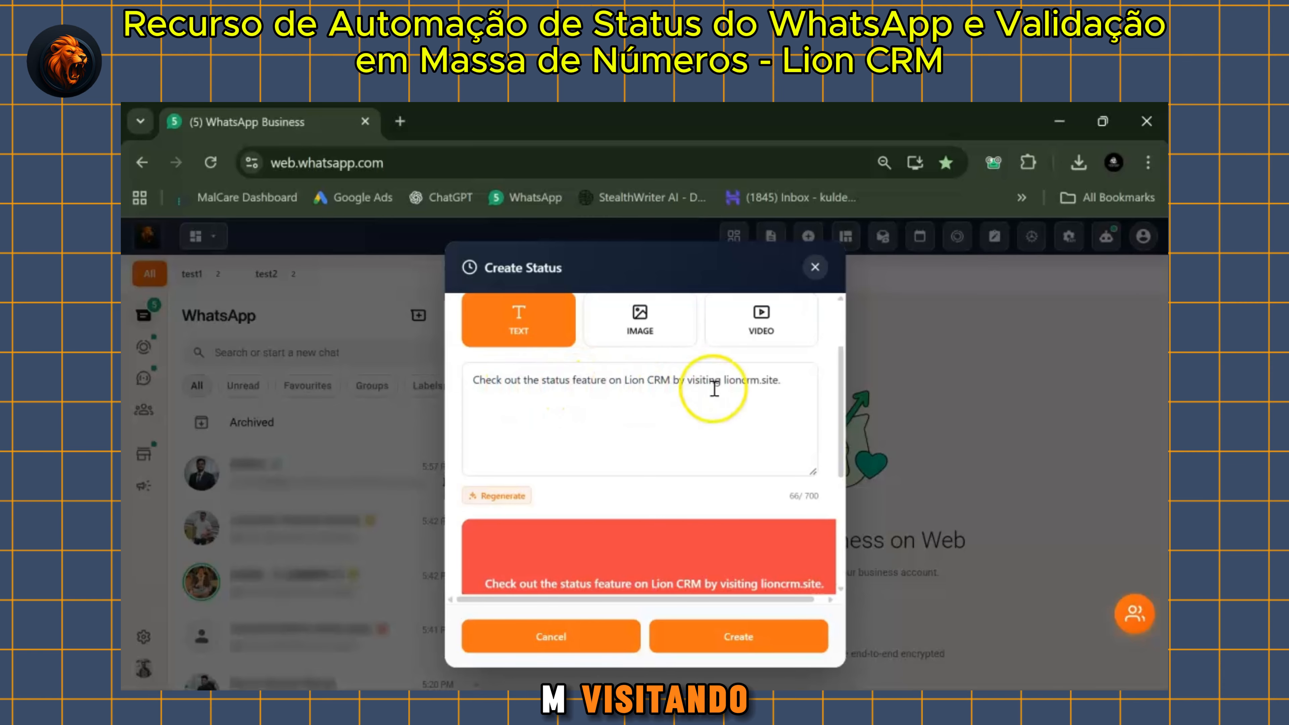
{"action": "scroll", "coordinate": [654, 437], "scroll_direction": "down", "scroll_amount": 2}
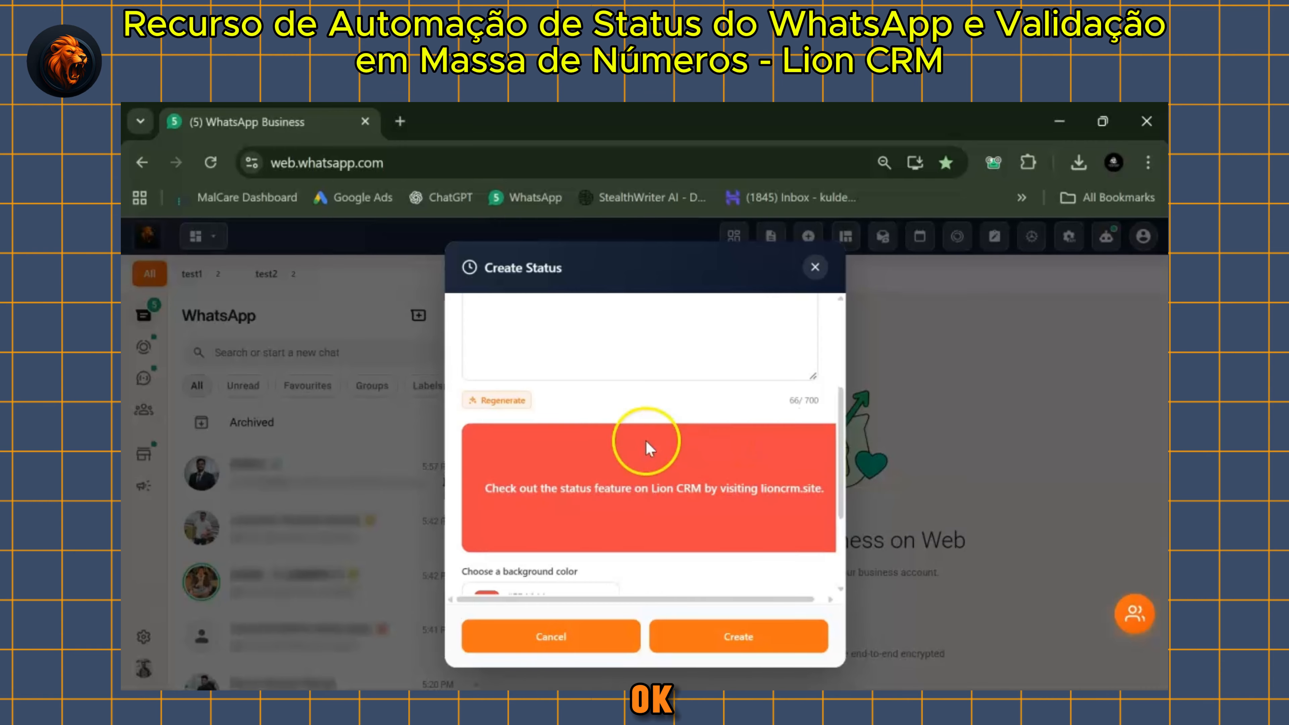
- Change the background color of the text status to purple #C142F0
{"action": "scroll", "coordinate": [616, 482], "scroll_direction": "down", "scroll_amount": 3}
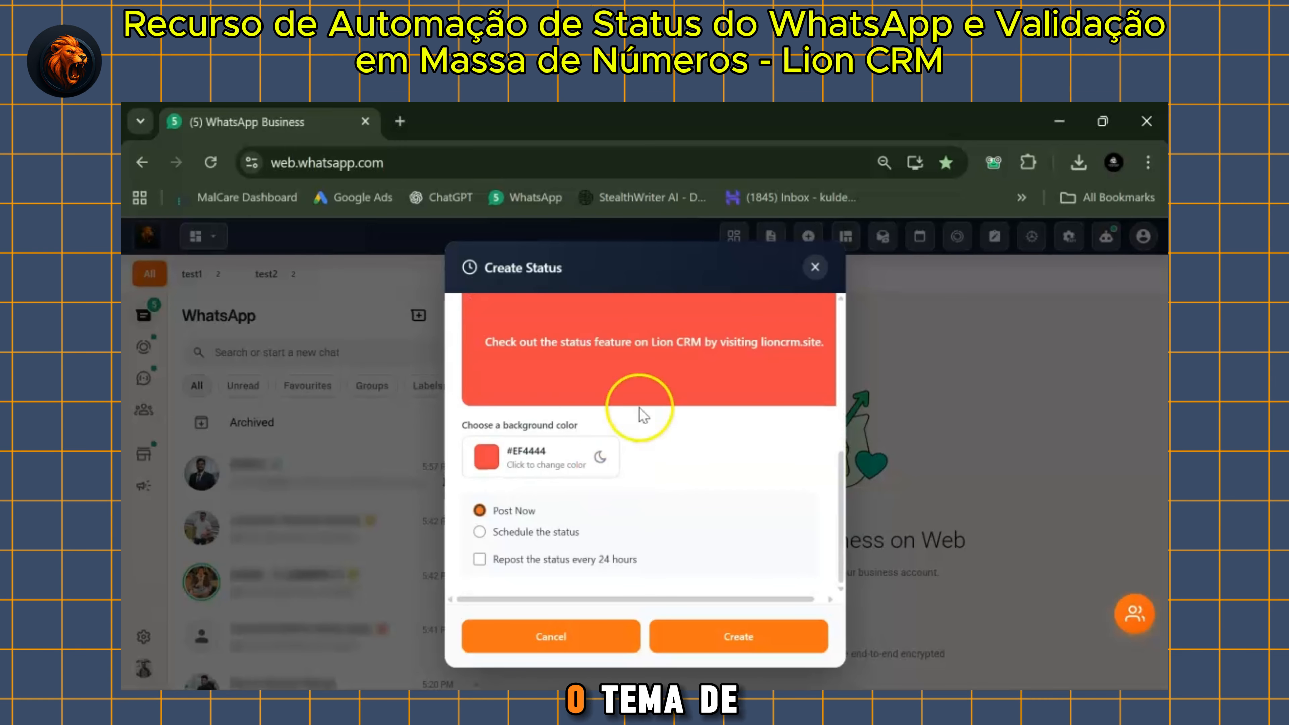
{"action": "left_click", "coordinate": [488, 456]}
{"action": "left_click_drag", "start_coordinate": [530, 599], "coordinate": [547, 596]}
{"action": "left_click", "coordinate": [768, 470]}
{"action": "scroll", "coordinate": [711, 406], "scroll_direction": "up", "scroll_amount": 1}
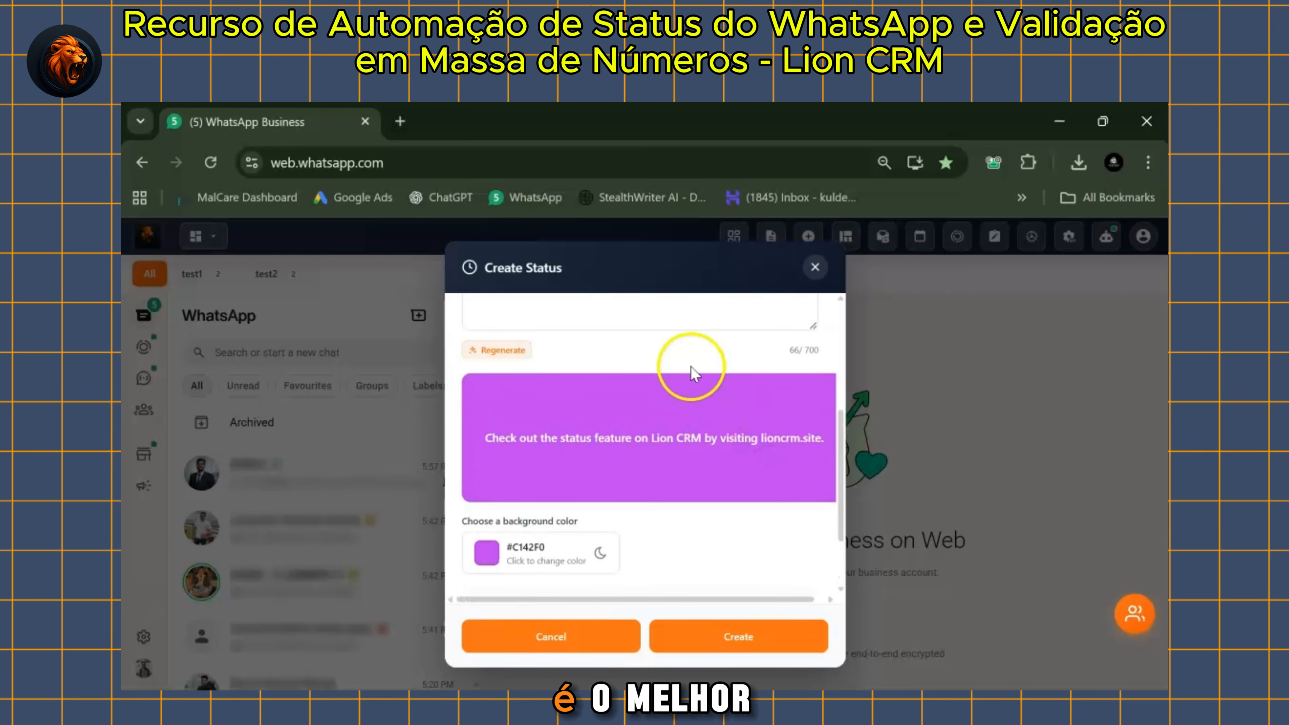
- Schedule the status for 25/12/2025 at 06:06 PM and create it
{"action": "scroll", "coordinate": [660, 527], "scroll_direction": "down", "scroll_amount": 2}
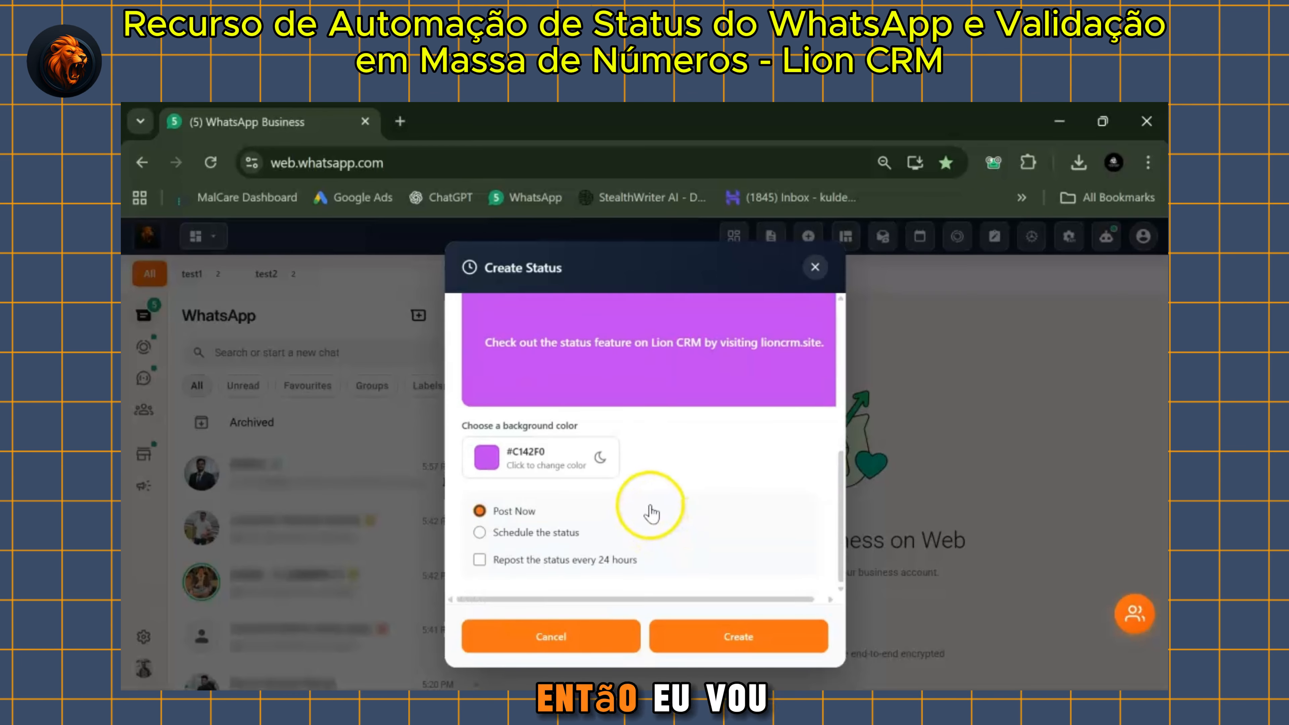
{"action": "left_click", "coordinate": [549, 533]}
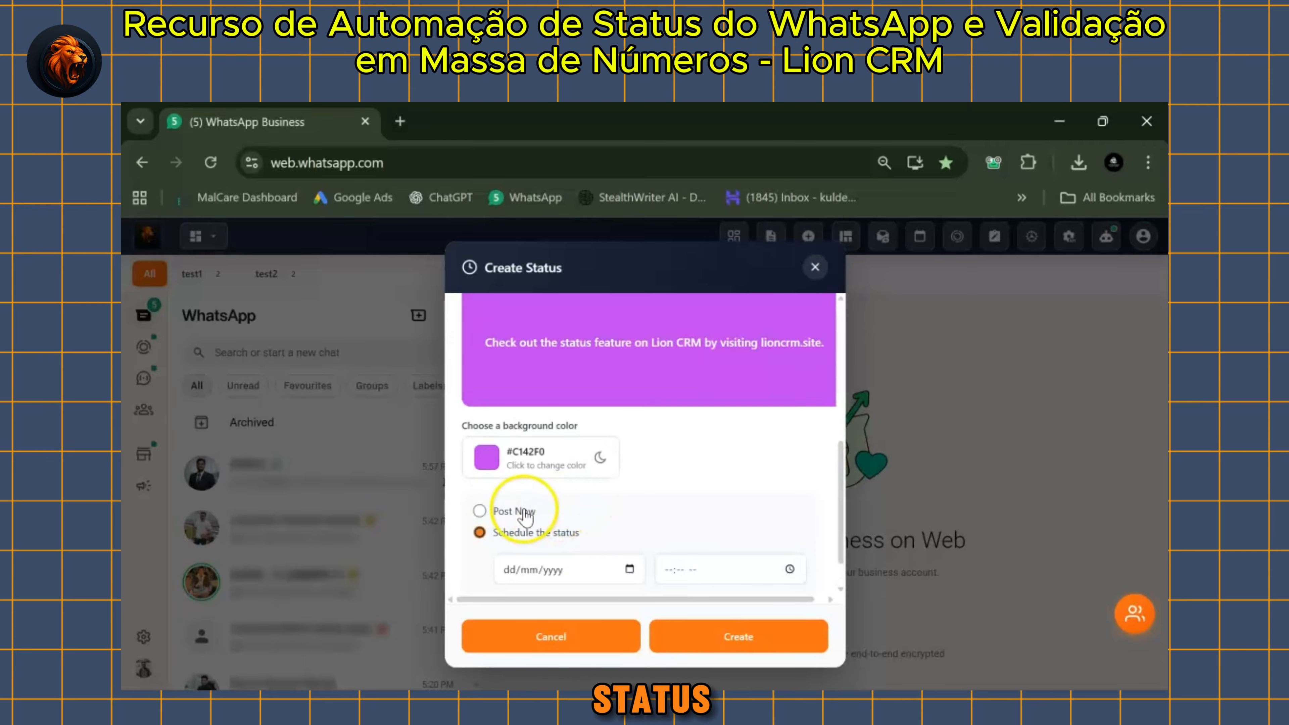
{"action": "scroll", "coordinate": [572, 486], "scroll_direction": "down", "scroll_amount": 1}
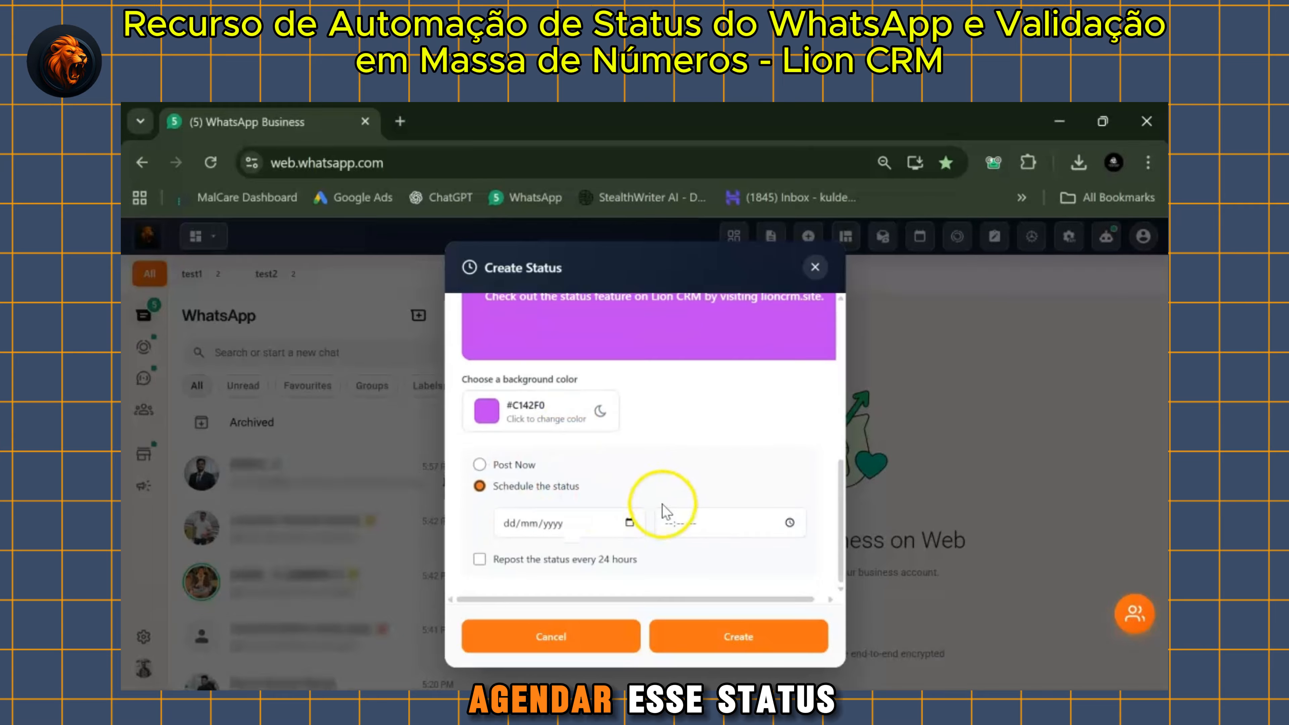
{"action": "left_click", "coordinate": [629, 522]}
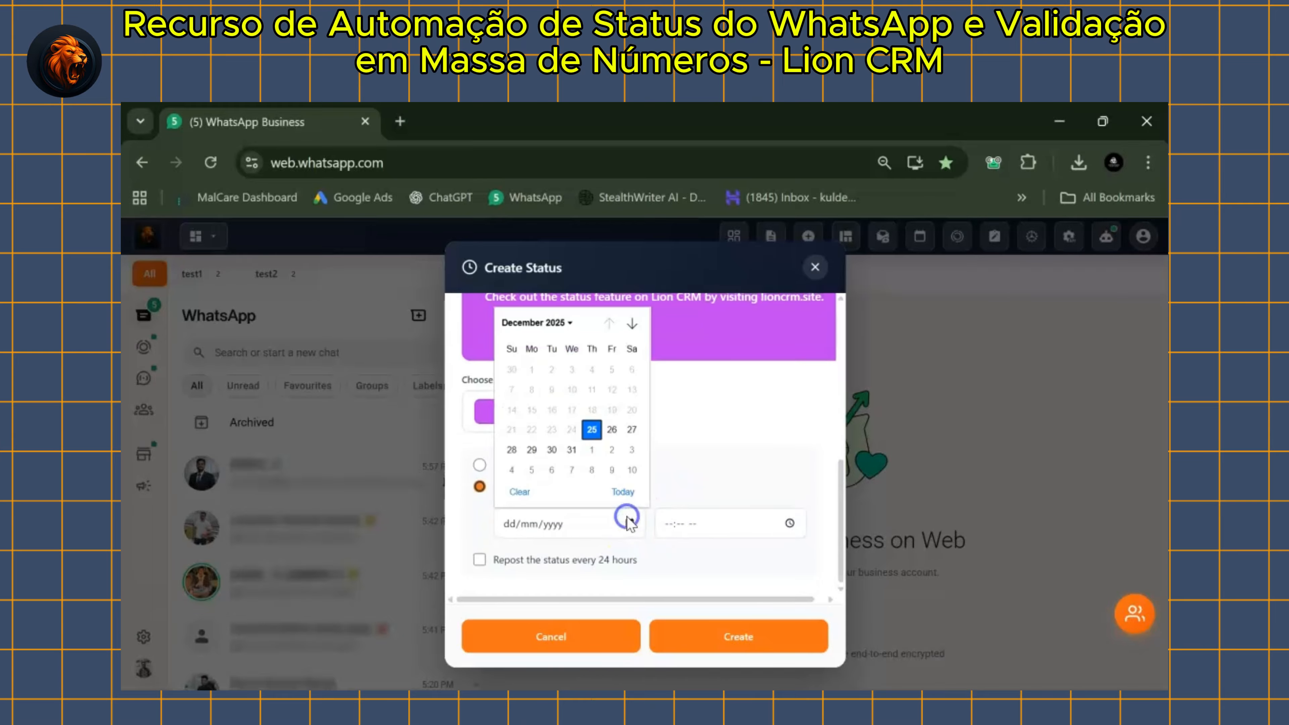
{"action": "left_click", "coordinate": [592, 430]}
{"action": "left_click", "coordinate": [789, 522]}
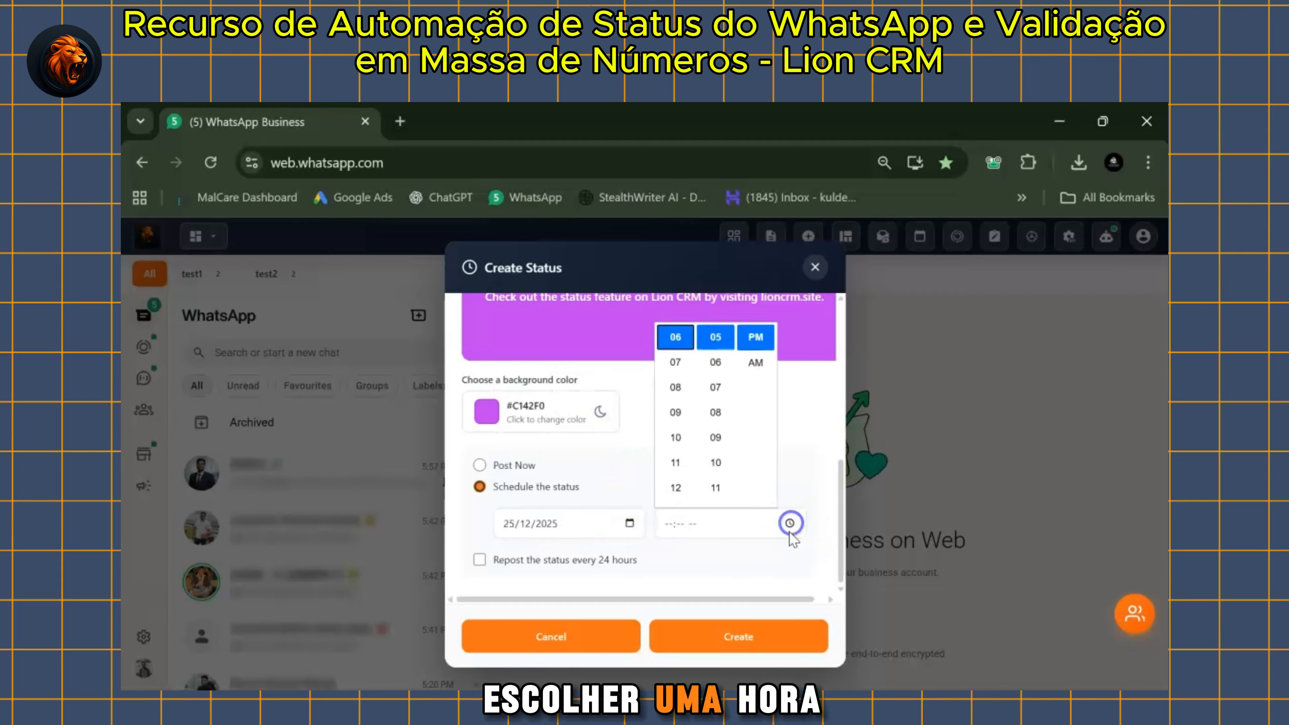
{"action": "left_click", "coordinate": [715, 366]}
{"action": "left_click", "coordinate": [791, 390]}
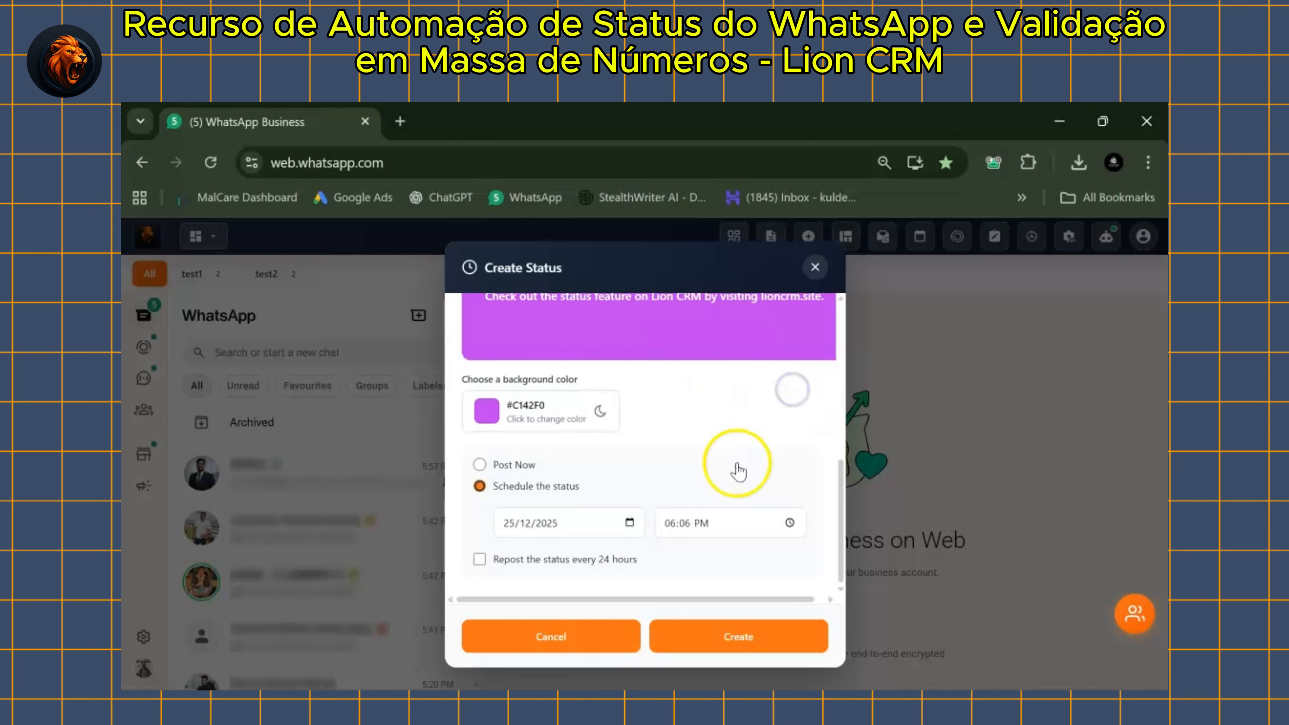
{"action": "left_click", "coordinate": [690, 637]}
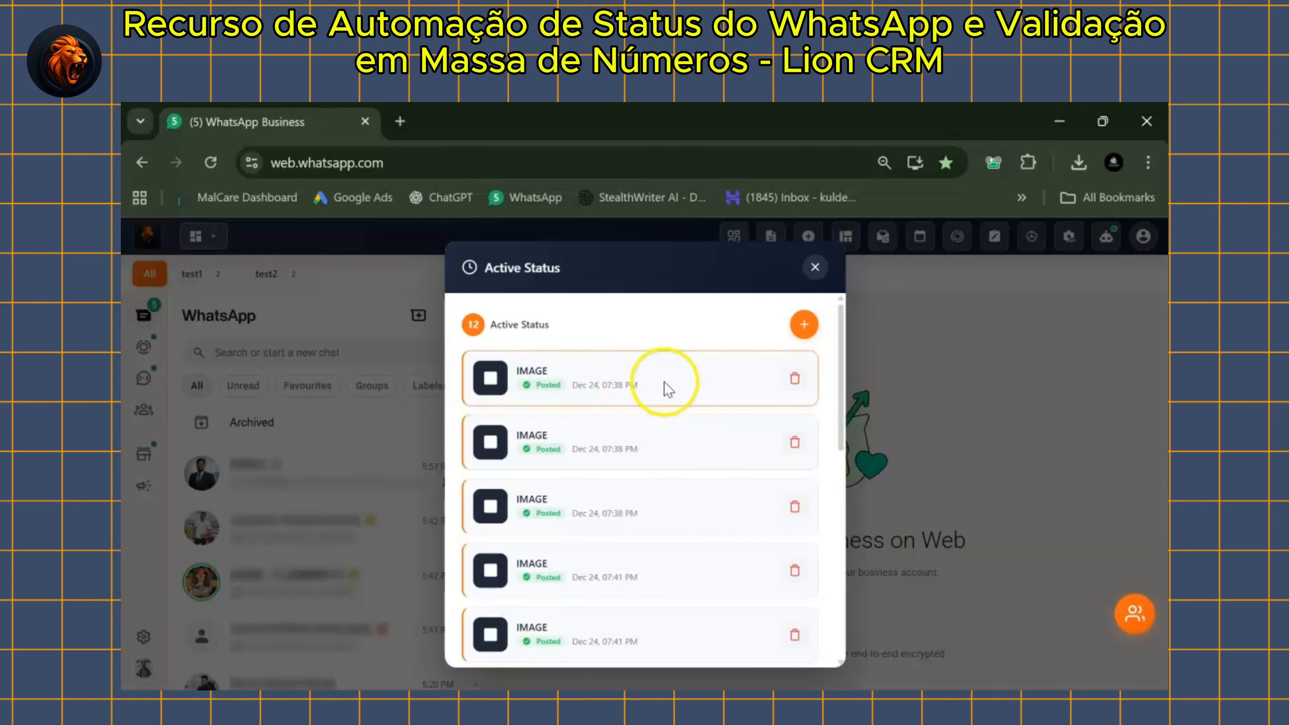
- Try to delete the last posted image status, dated Dec 25, 04:07 PM, and close the active status list
{"action": "scroll", "coordinate": [683, 443], "scroll_direction": "down", "scroll_amount": 8}
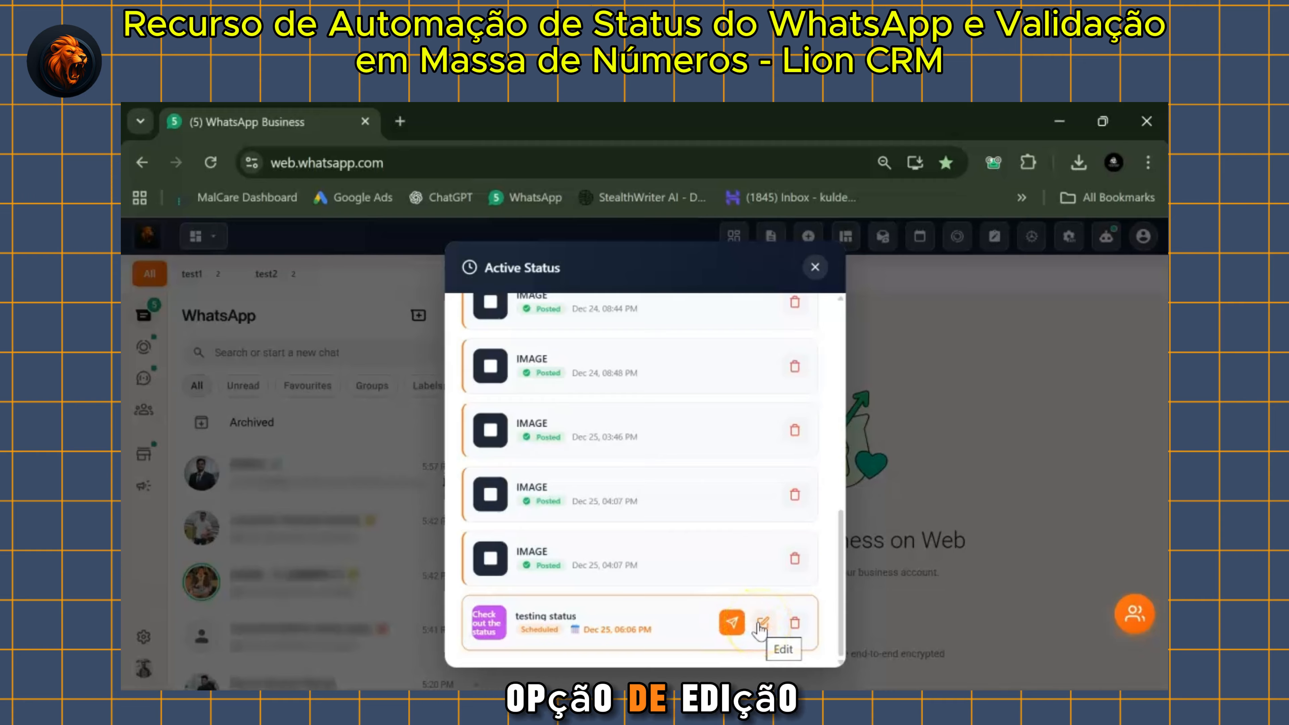
{"action": "left_click", "coordinate": [794, 559]}
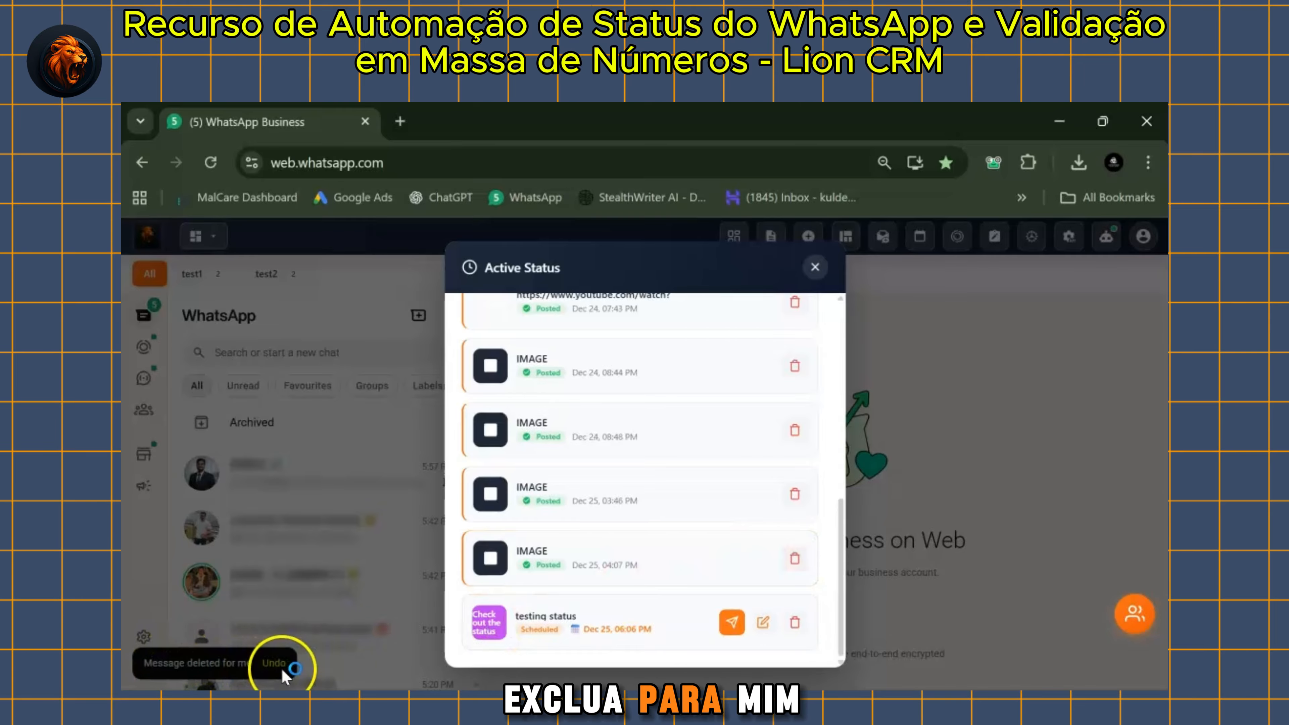
{"action": "scroll", "coordinate": [813, 504], "scroll_direction": "up", "scroll_amount": 6}
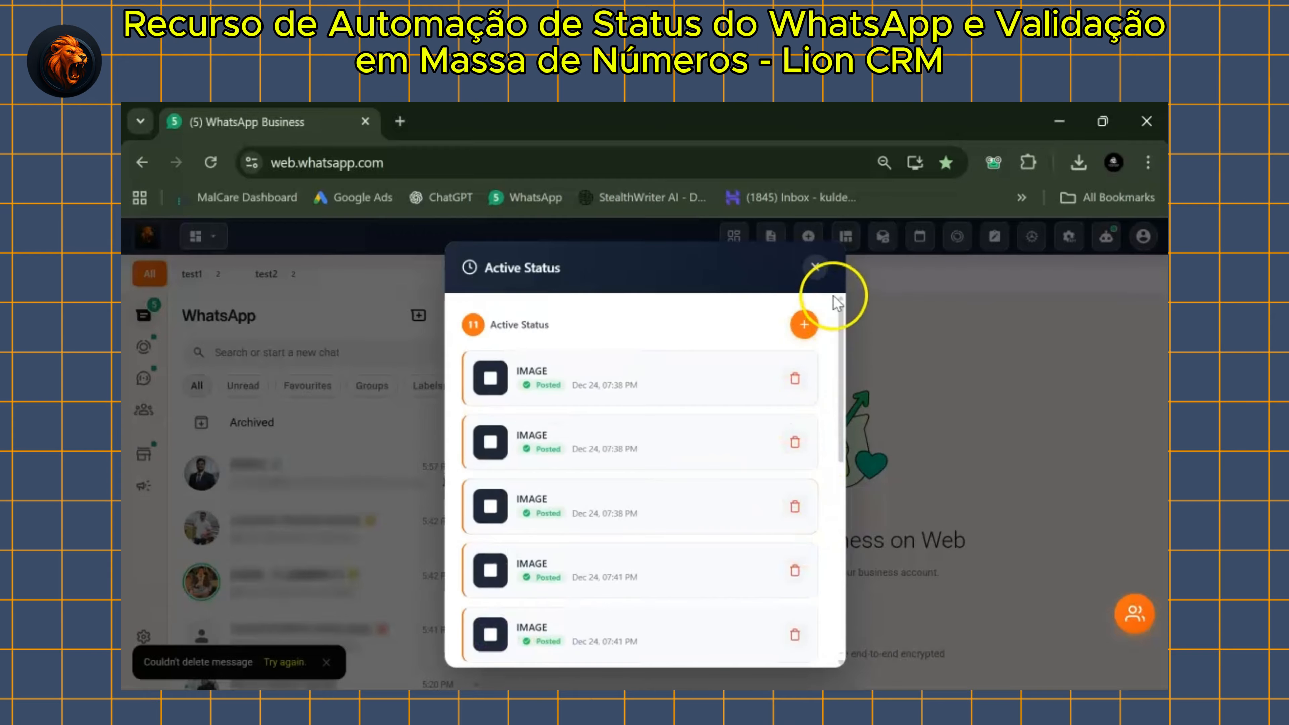
{"action": "left_click", "coordinate": [815, 267]}
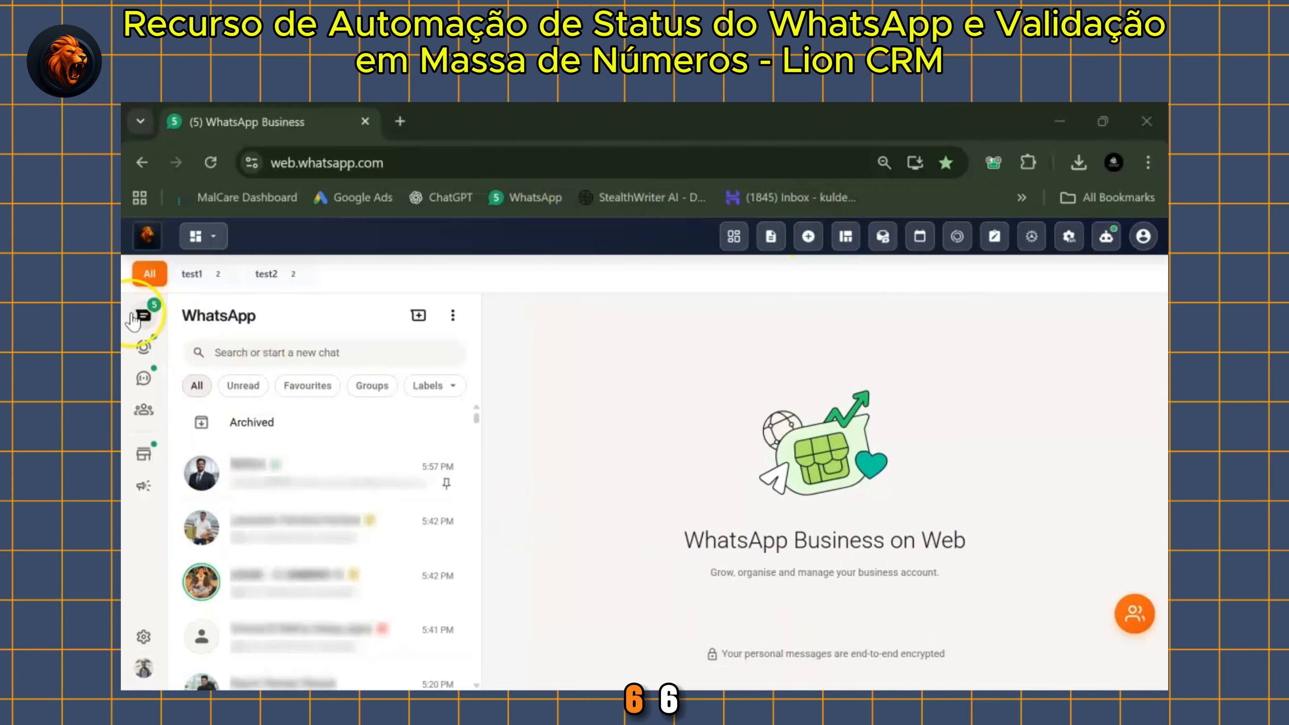
- Check My status on the WhatsApp status page and the scheduled "testing status" in the active status list
{"action": "left_click", "coordinate": [143, 346]}
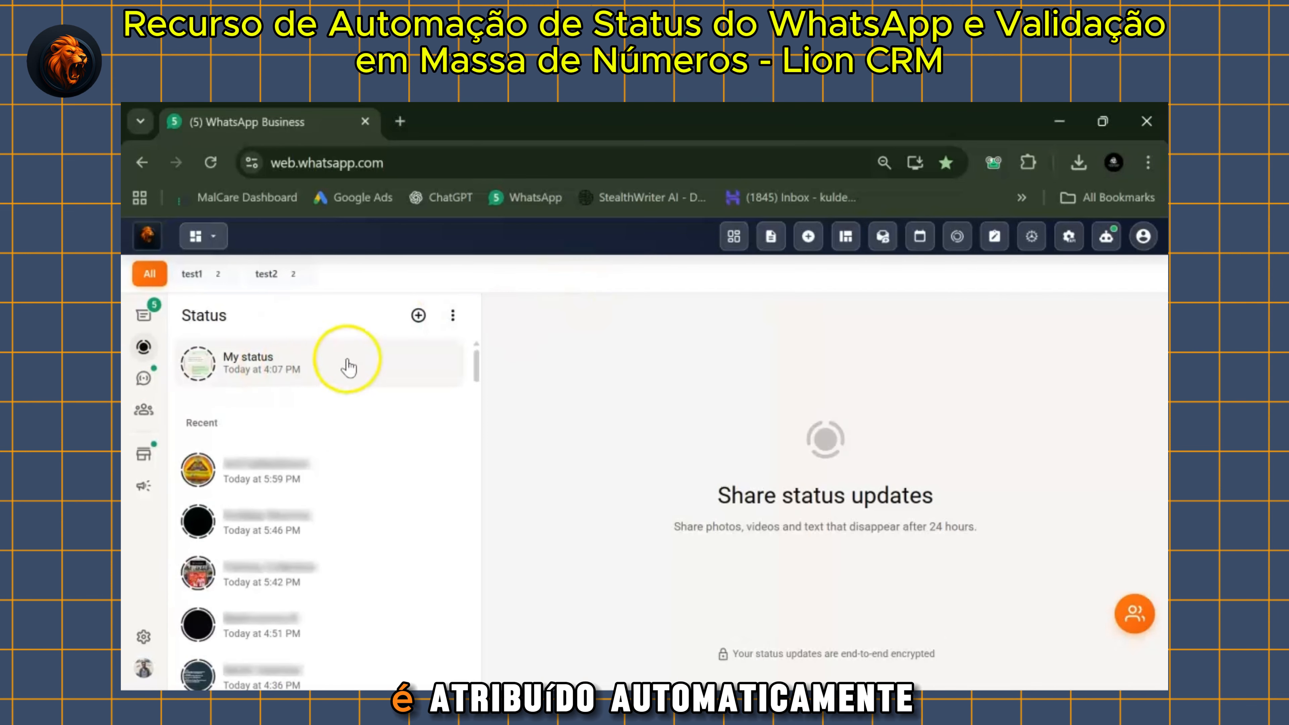
{"action": "left_click", "coordinate": [144, 316]}
{"action": "left_click", "coordinate": [956, 236]}
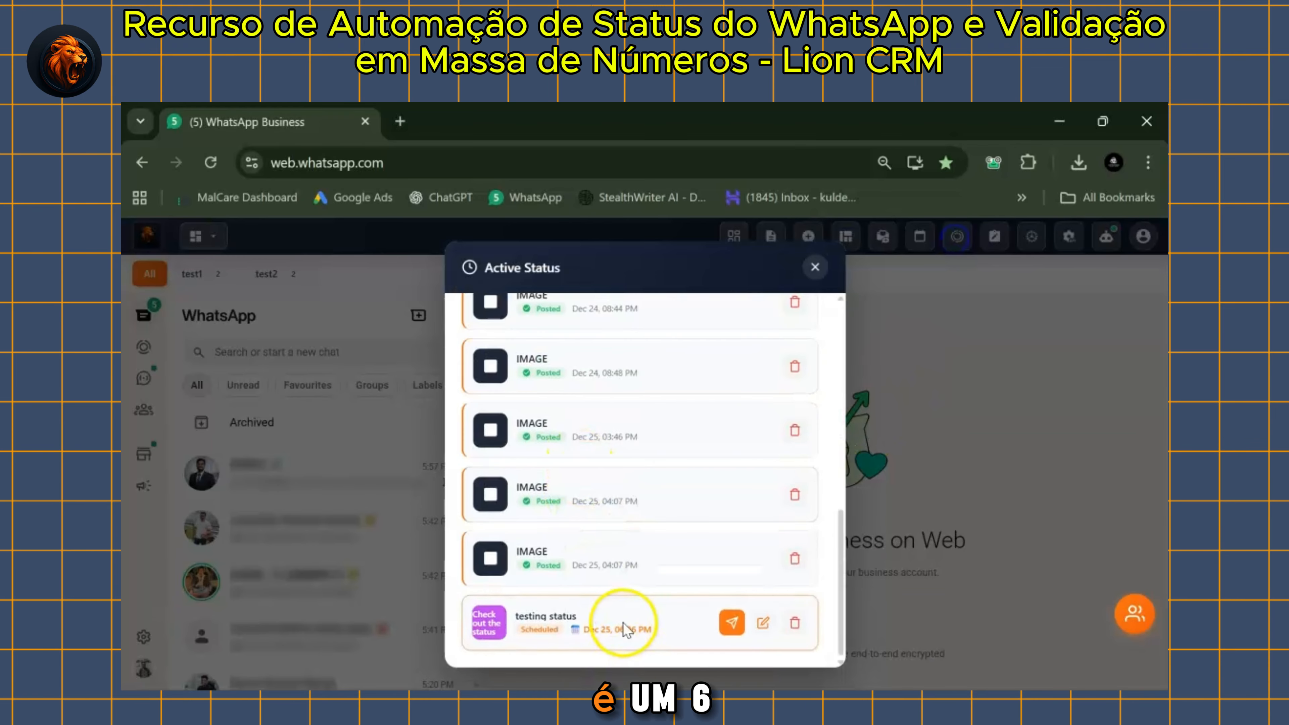
{"action": "scroll", "coordinate": [621, 439], "scroll_direction": "up", "scroll_amount": 10}
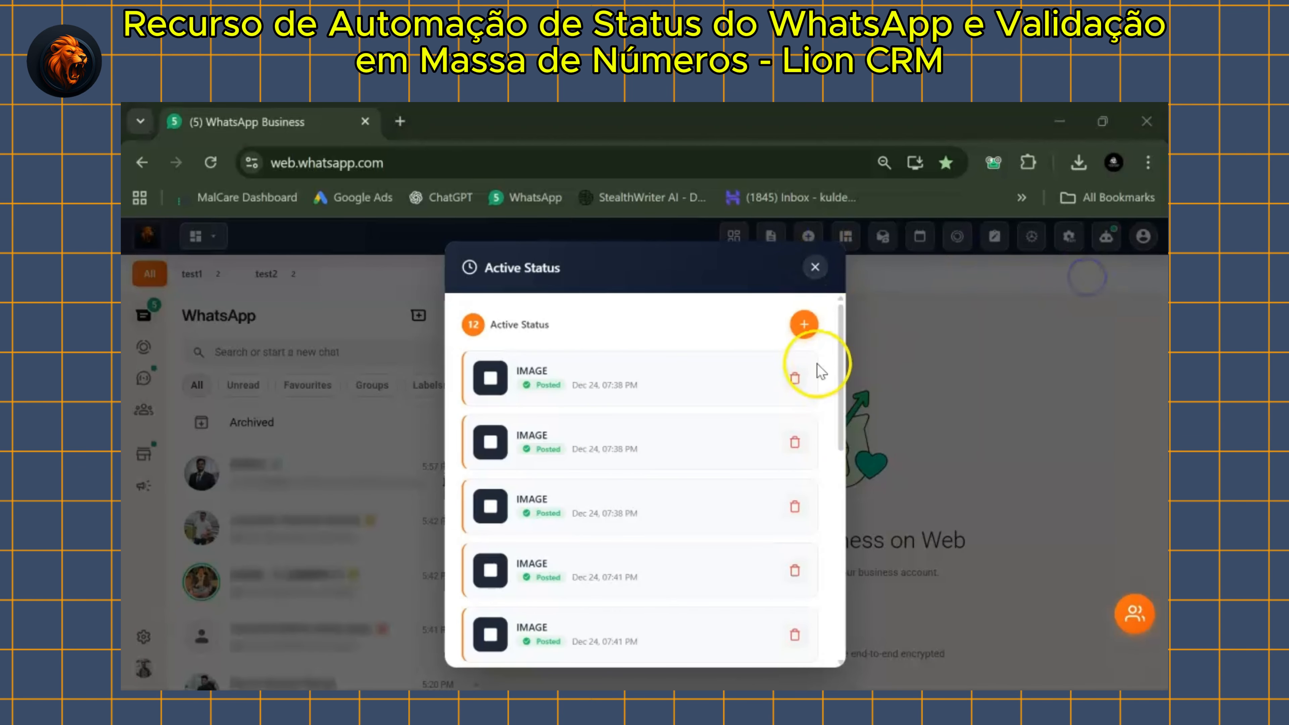
{"action": "left_click", "coordinate": [815, 267]}
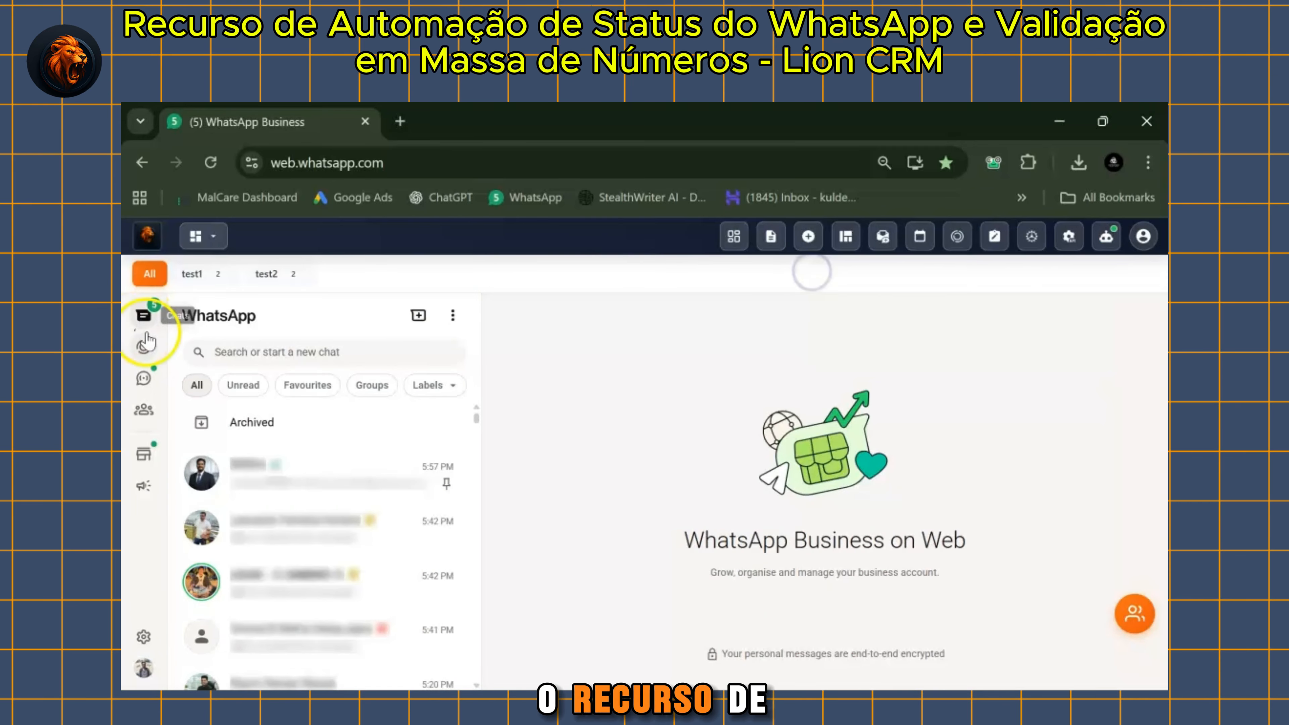
{"action": "left_click", "coordinate": [143, 347]}
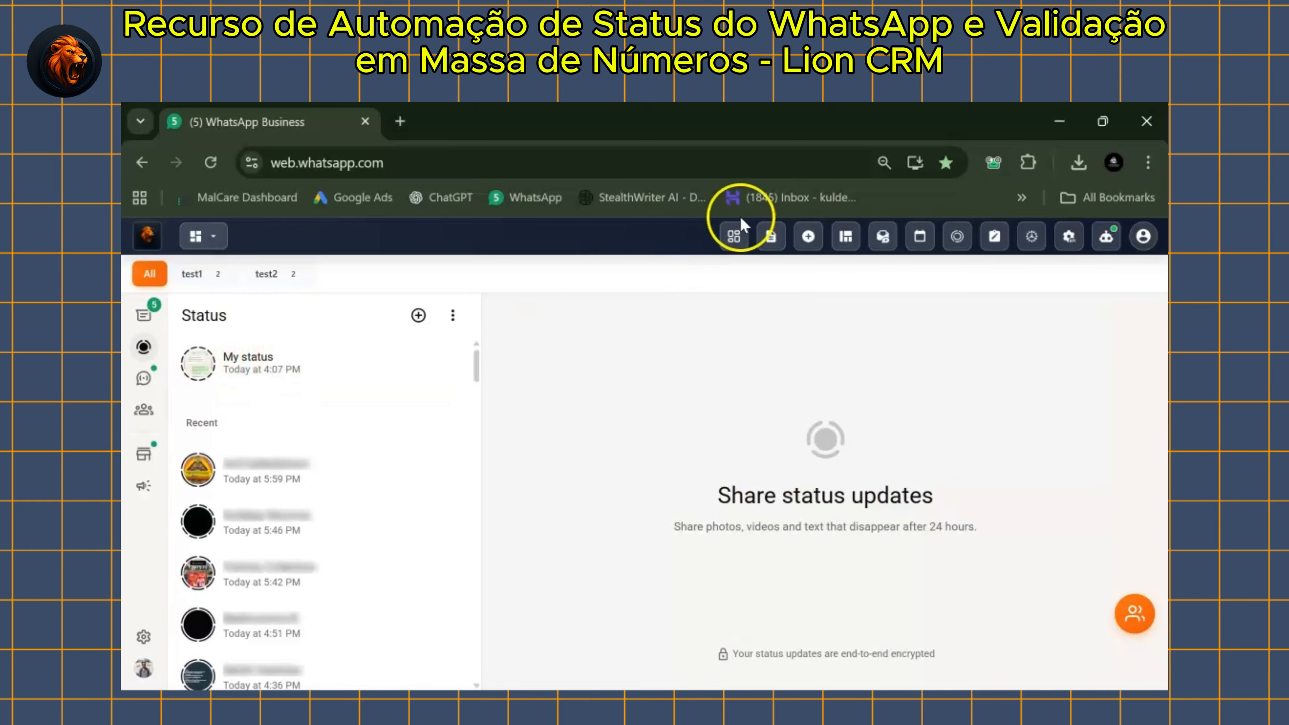
- Start a new image status and load icon-48 from the _images folder in Downloads
{"action": "left_click", "coordinate": [957, 236]}
{"action": "left_click", "coordinate": [797, 325]}
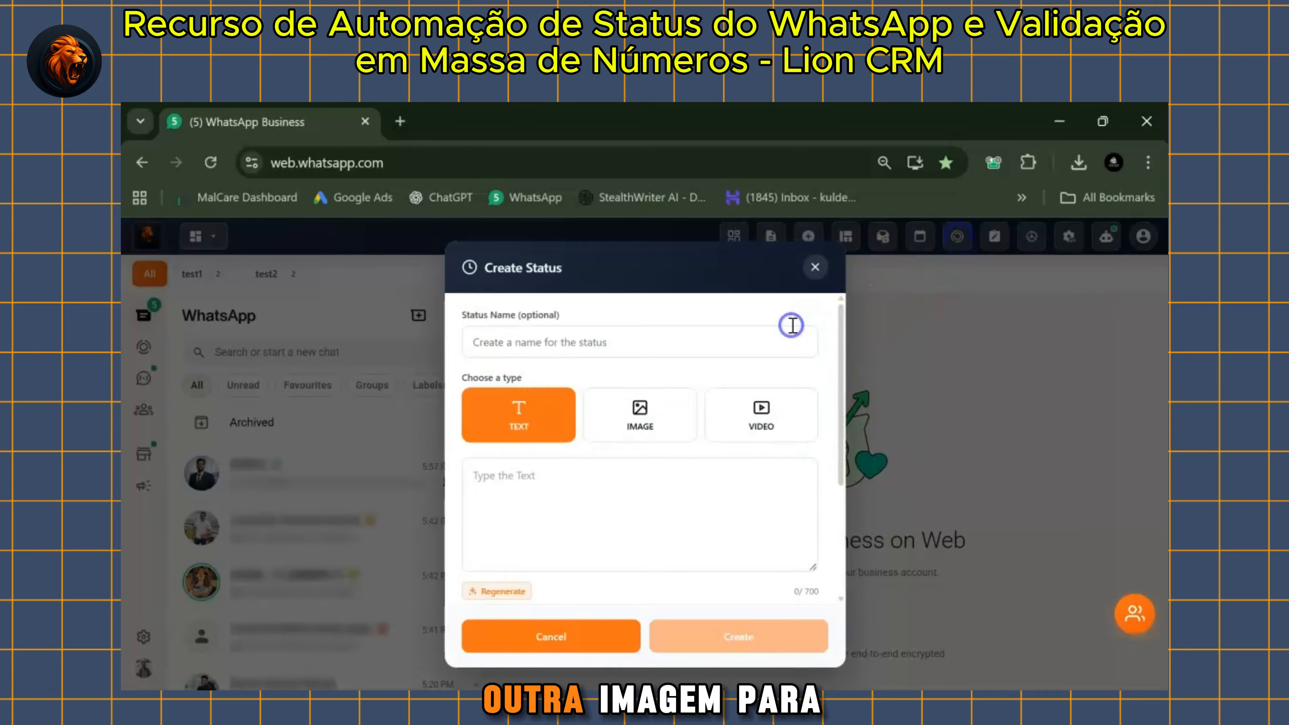
{"action": "left_click", "coordinate": [628, 421]}
{"action": "left_click", "coordinate": [543, 475]}
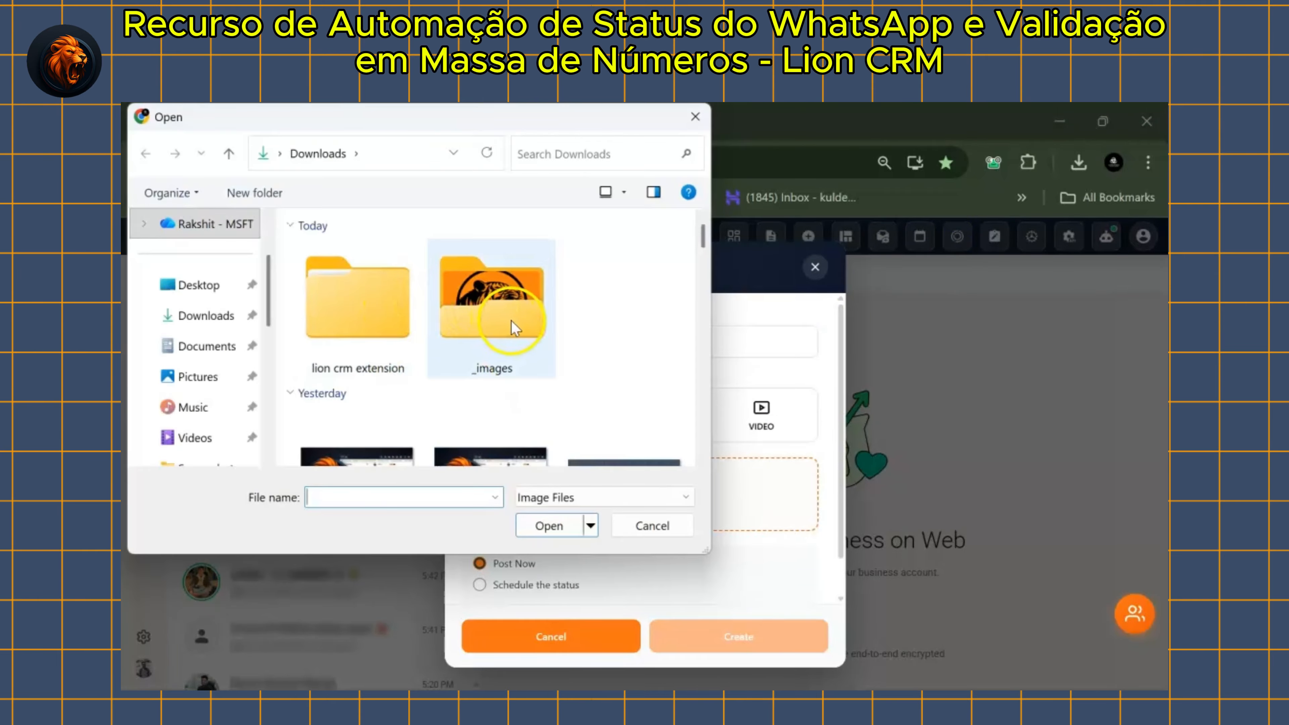
{"action": "left_click", "coordinate": [504, 311]}
{"action": "double_click", "coordinate": [504, 310]}
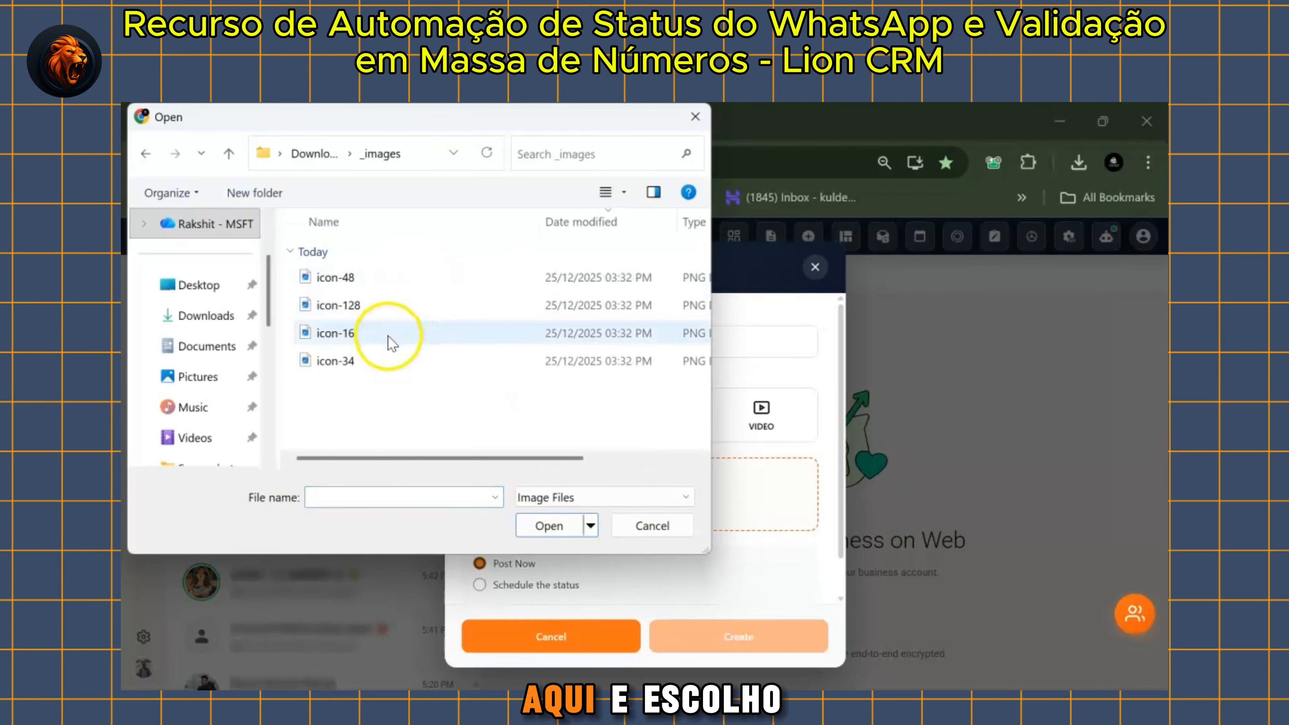
{"action": "double_click", "coordinate": [339, 277]}
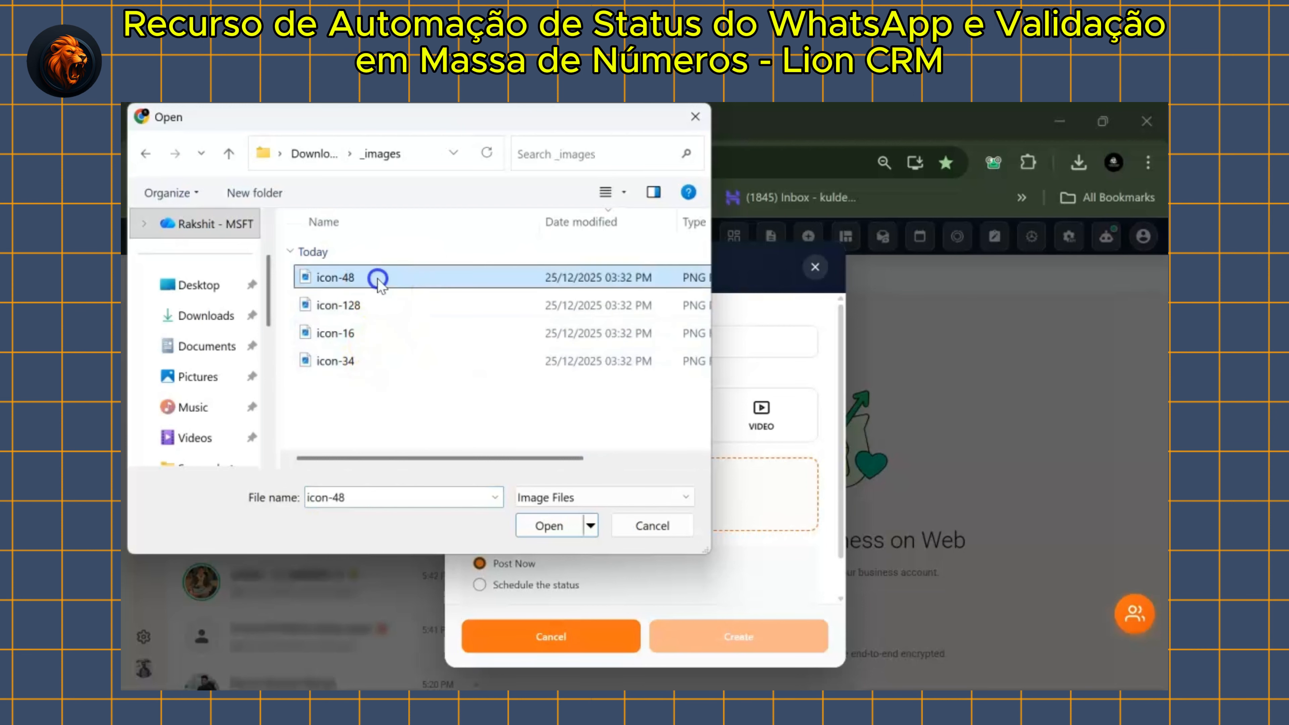
- Caption the image status "tiger crm"
{"action": "scroll", "coordinate": [576, 402], "scroll_direction": "down", "scroll_amount": 5}
{"action": "left_click", "coordinate": [576, 415]}
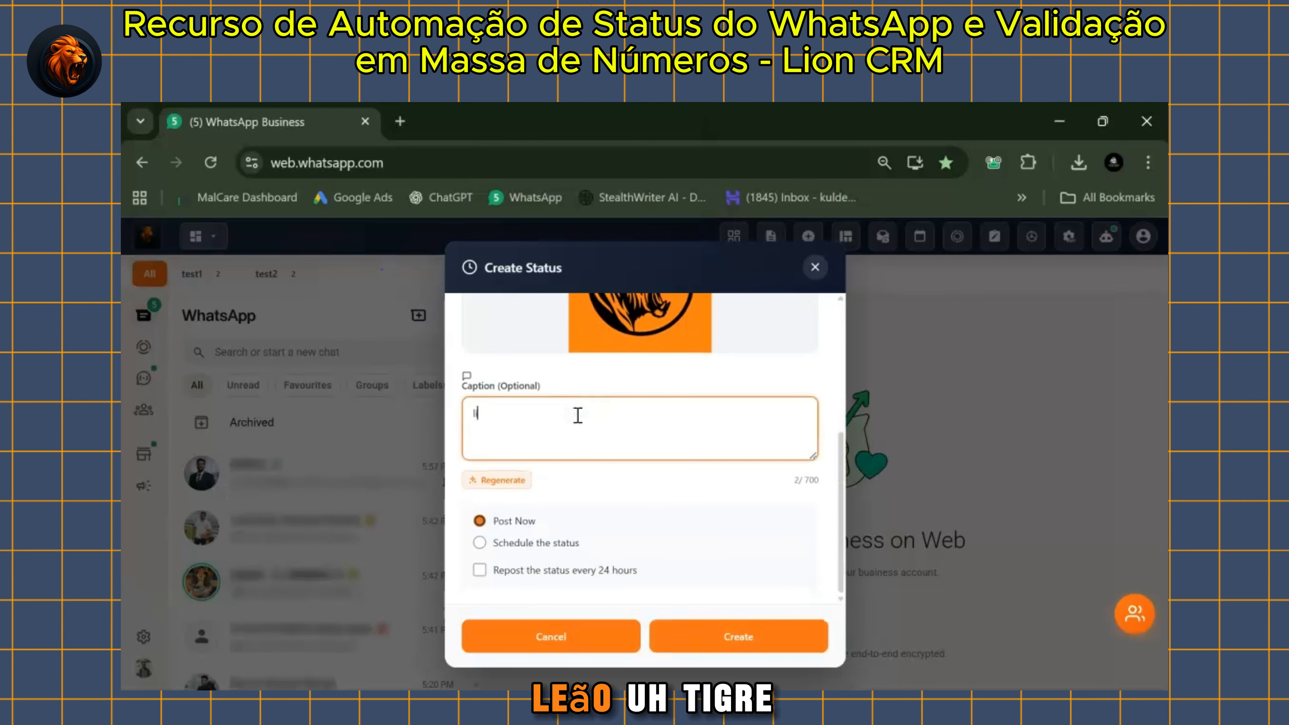
{"action": "type", "text": "tifer cr"}
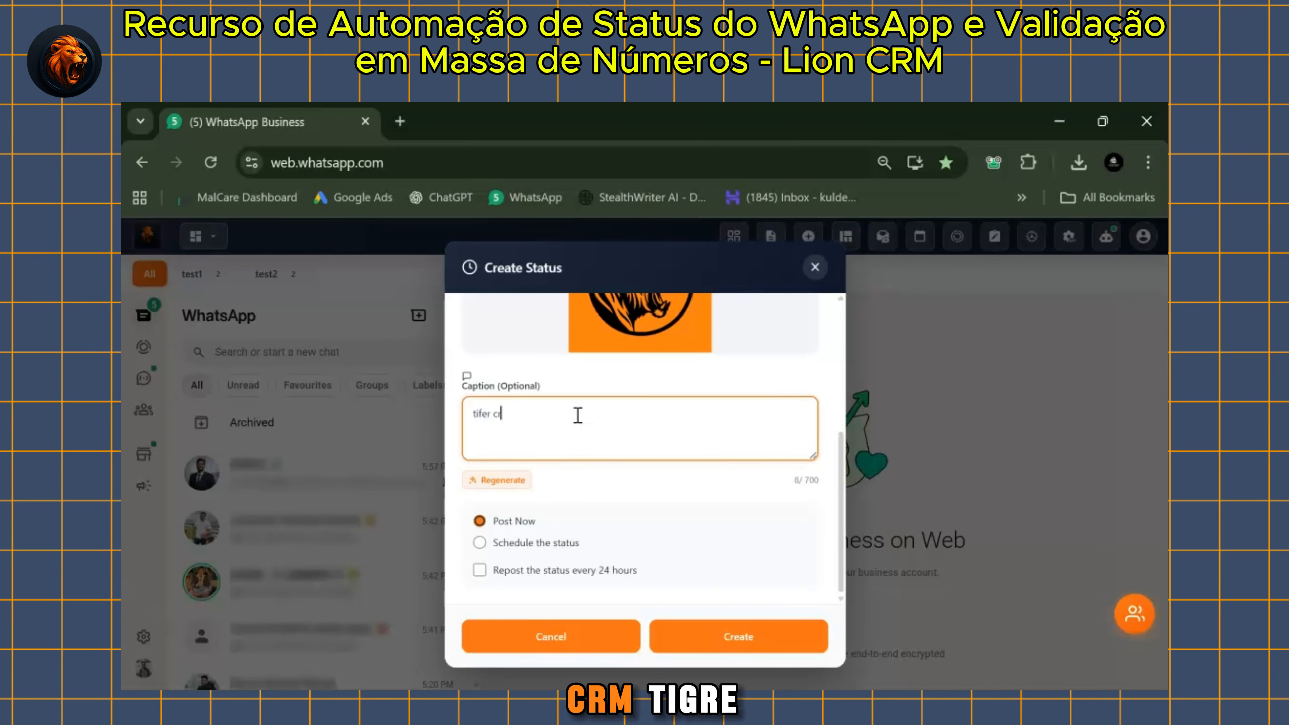
{"action": "key", "text": "BackSpace"}
{"action": "key", "text": "BackSpace"}
{"action": "key", "text": "BackSpace"}
{"action": "key", "text": "BackSpace"}
{"action": "key", "text": "BackSpace"}
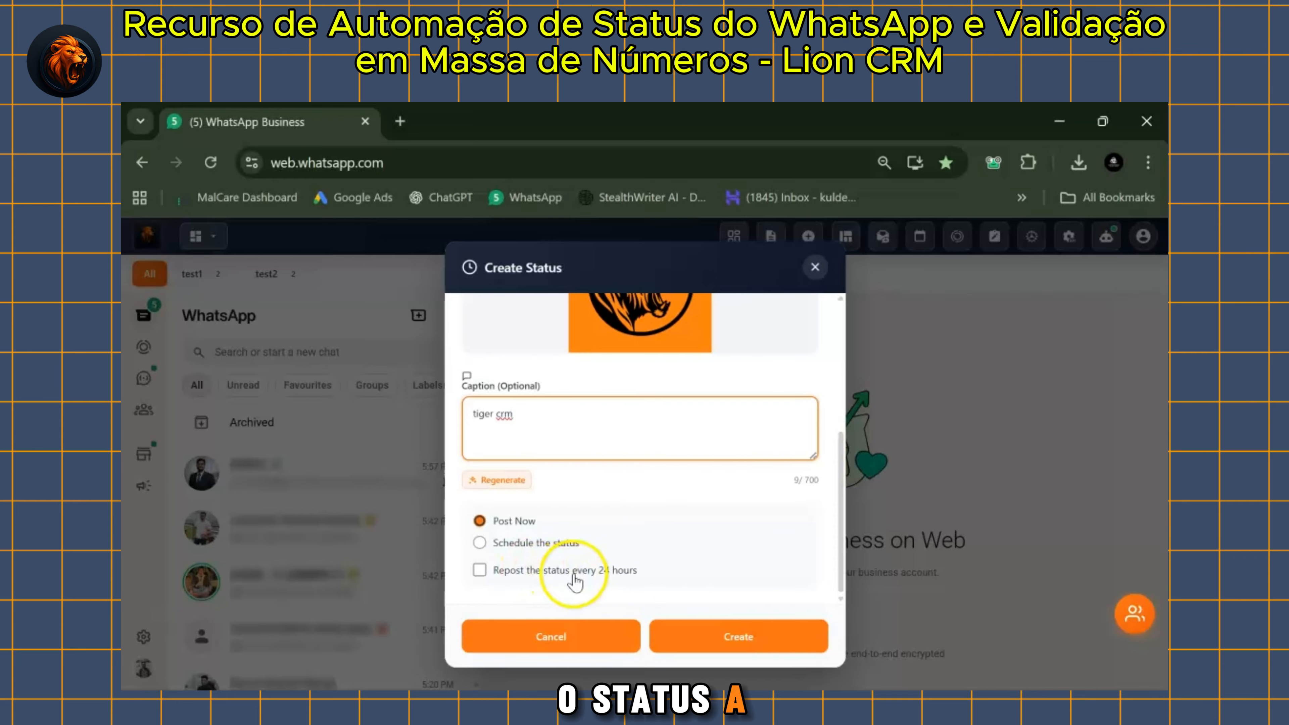
- Switch the 24-hour repost on and off again, create the image status with Post Now, and close the form
{"action": "left_click", "coordinate": [626, 571]}
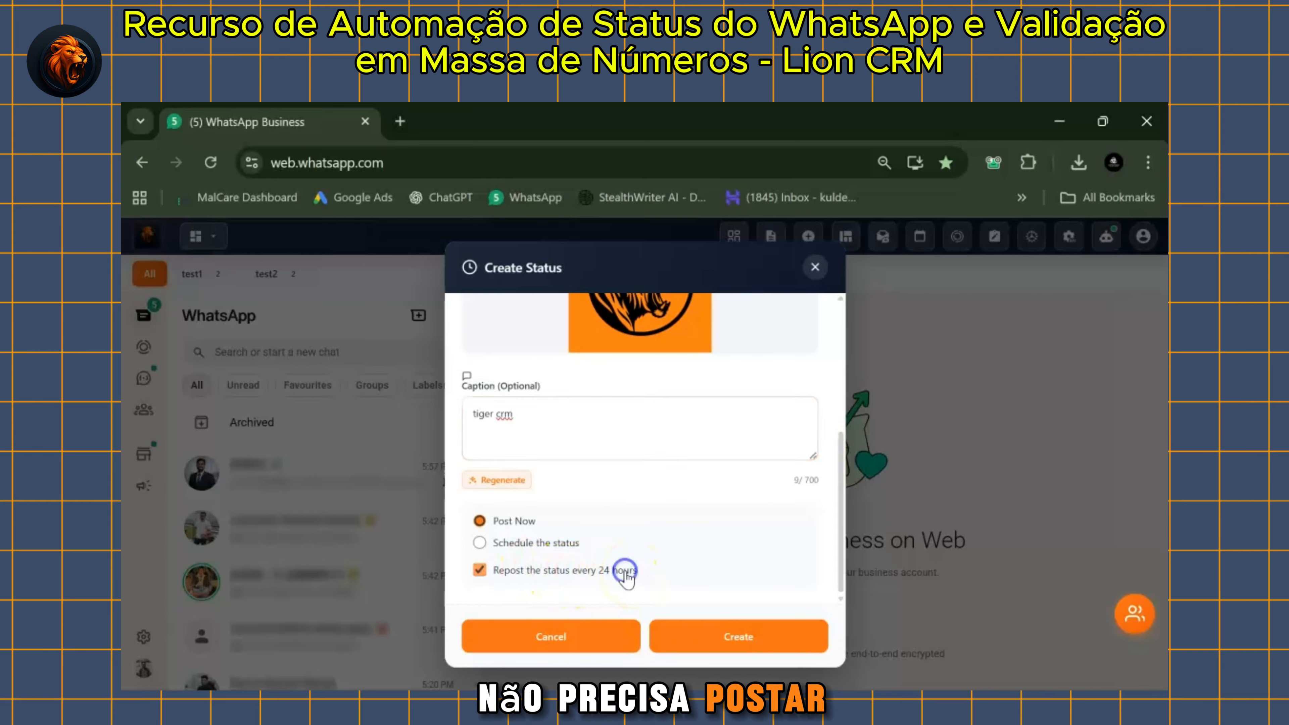
{"action": "left_click", "coordinate": [544, 570]}
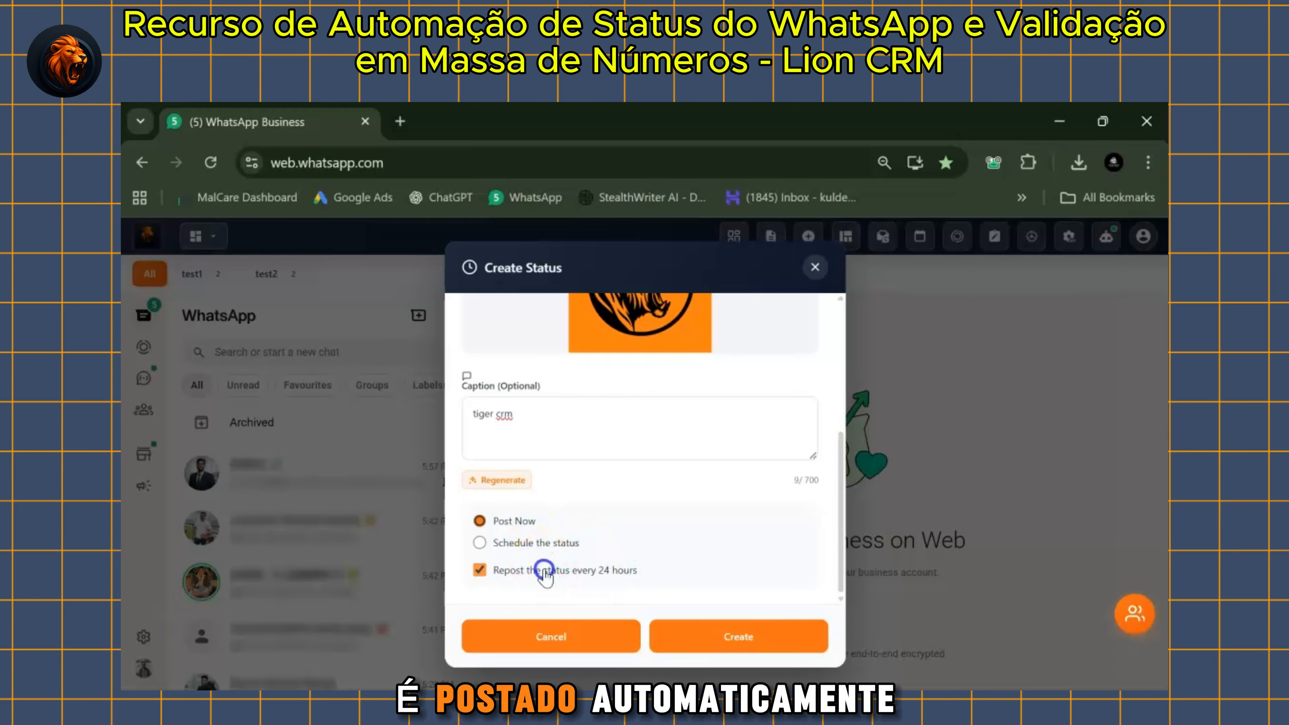
{"action": "left_click", "coordinate": [695, 635]}
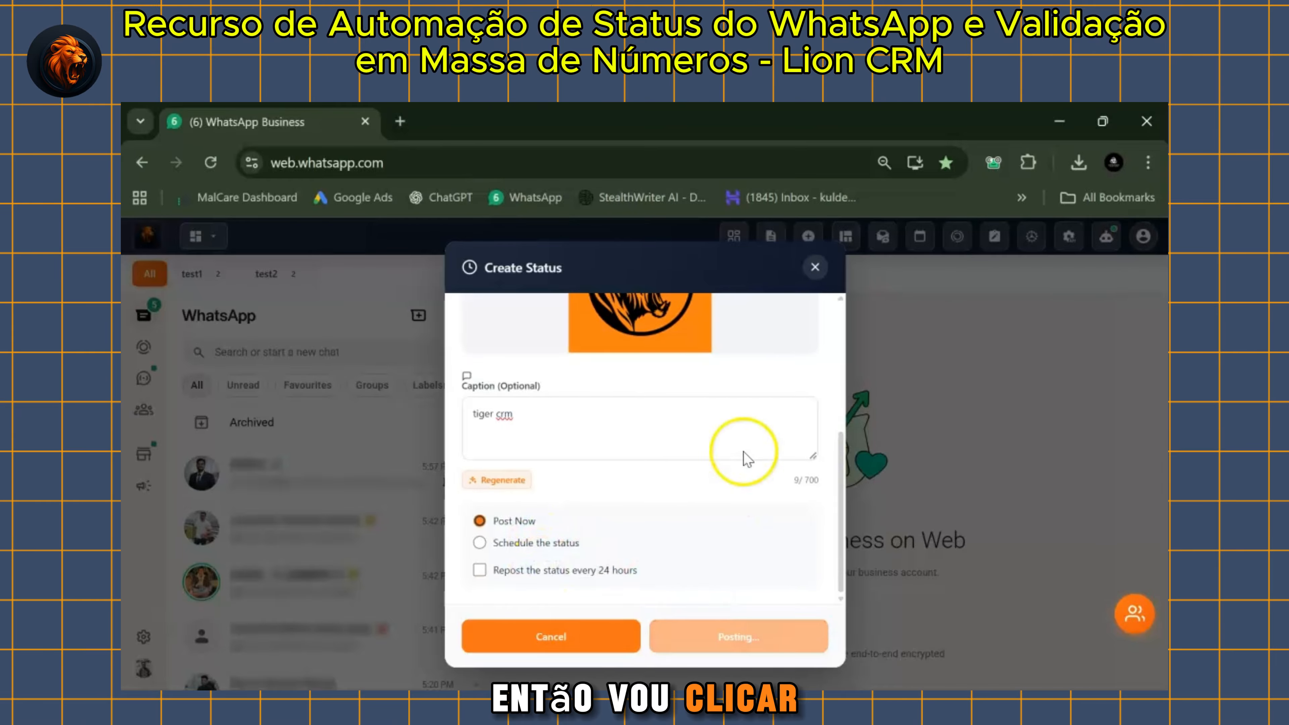
{"action": "left_click", "coordinate": [812, 268]}
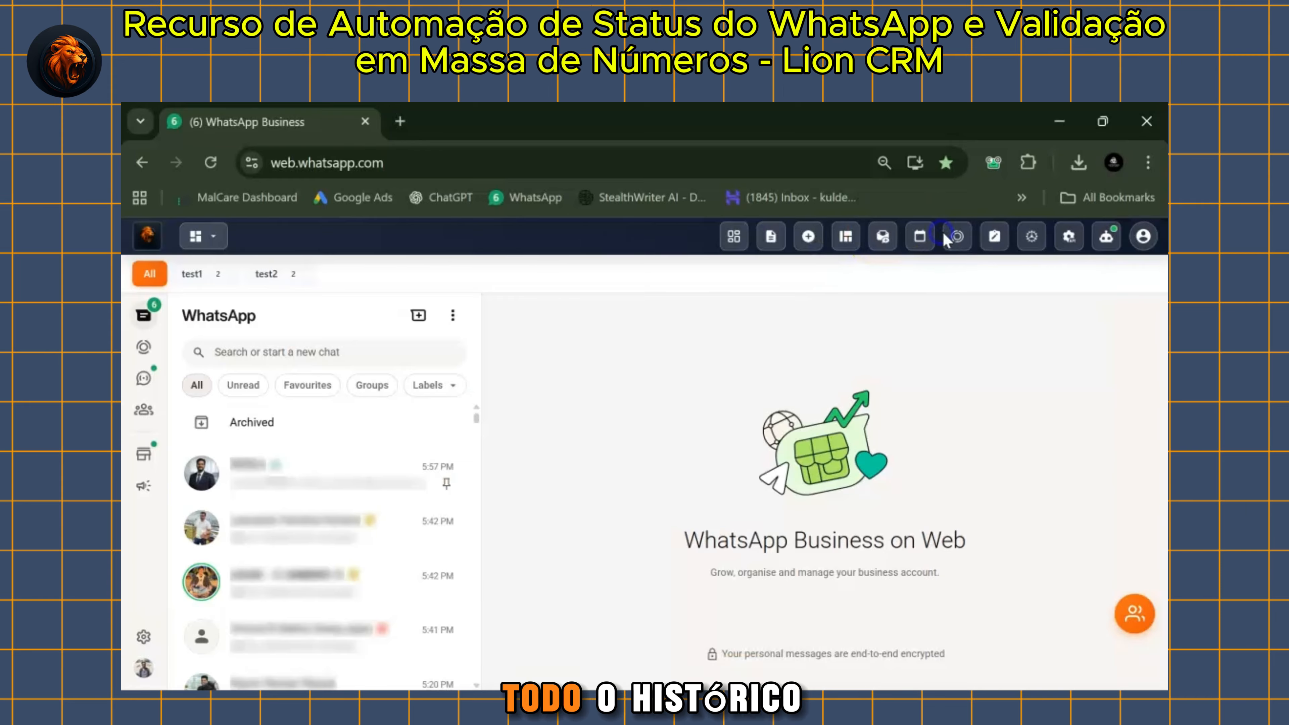
- Check the newest image status and the scheduled "testing status" at the end of the active status list
{"action": "left_click", "coordinate": [955, 236]}
{"action": "scroll", "coordinate": [650, 480], "scroll_direction": "down", "scroll_amount": 5}
{"action": "left_click", "coordinate": [813, 269]}
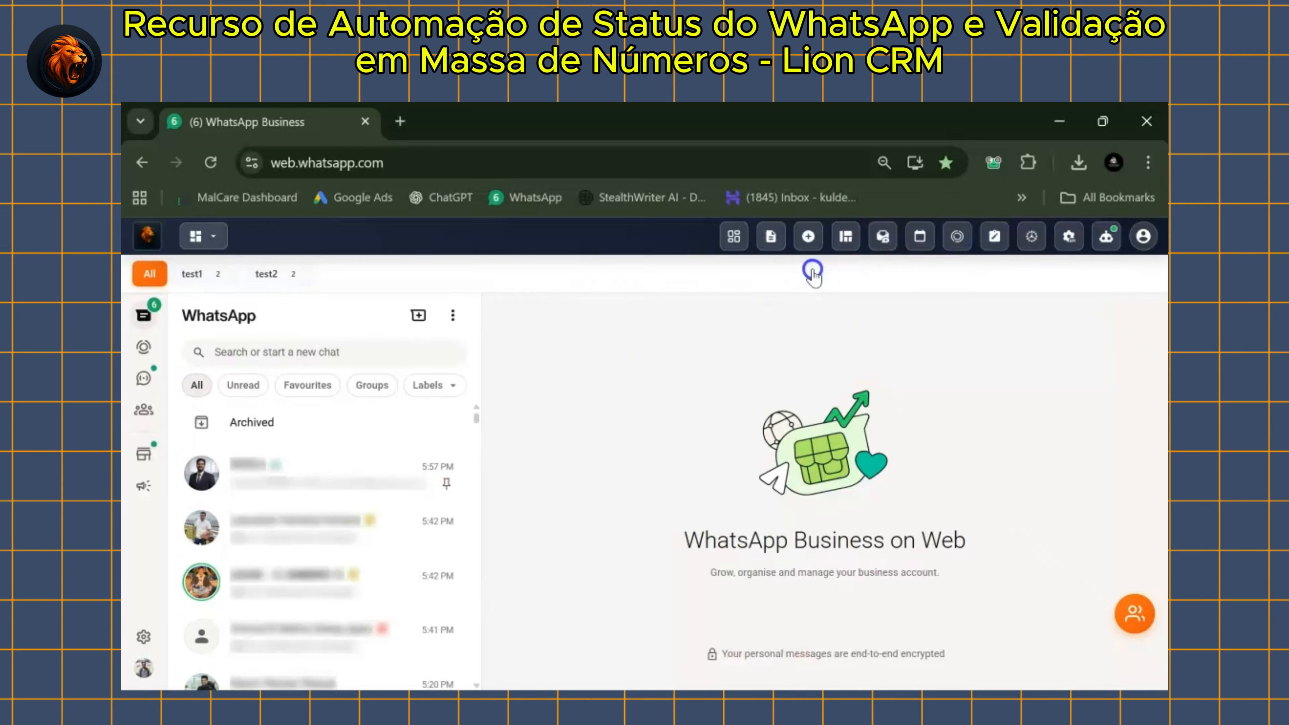
{"action": "left_click", "coordinate": [955, 236]}
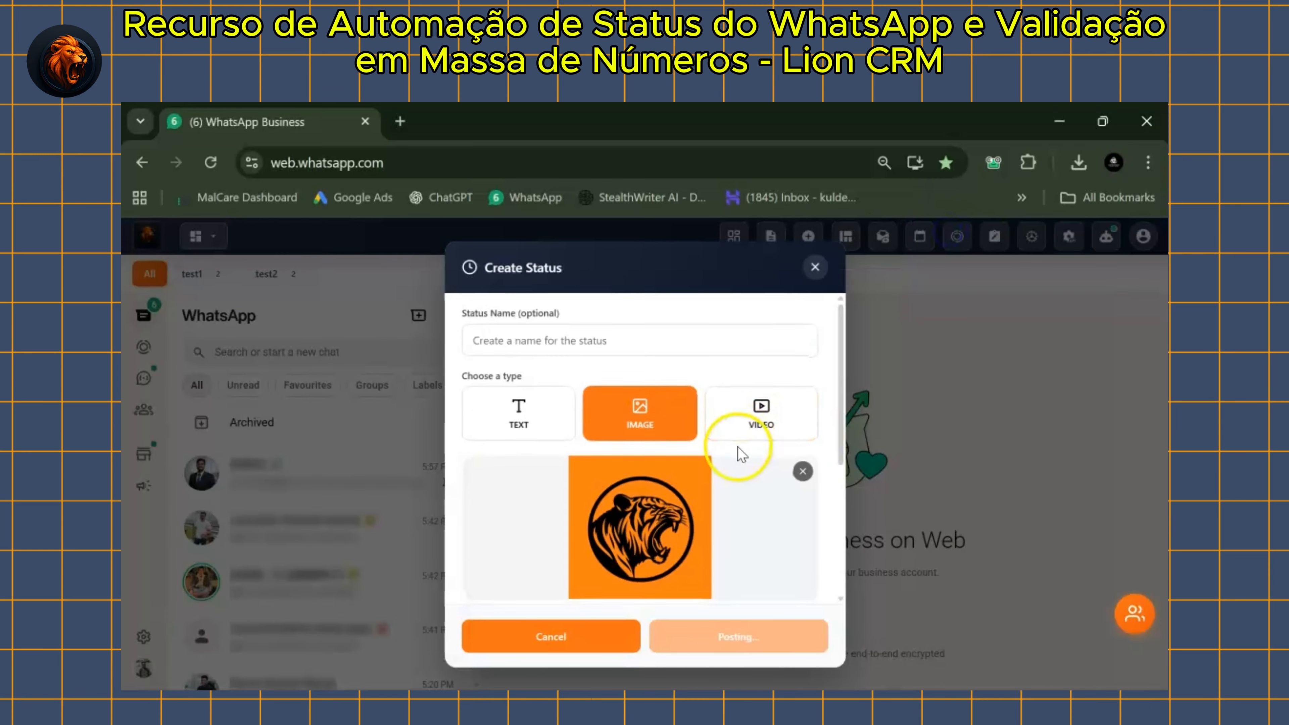
{"action": "scroll", "coordinate": [654, 538], "scroll_direction": "down", "scroll_amount": 5}
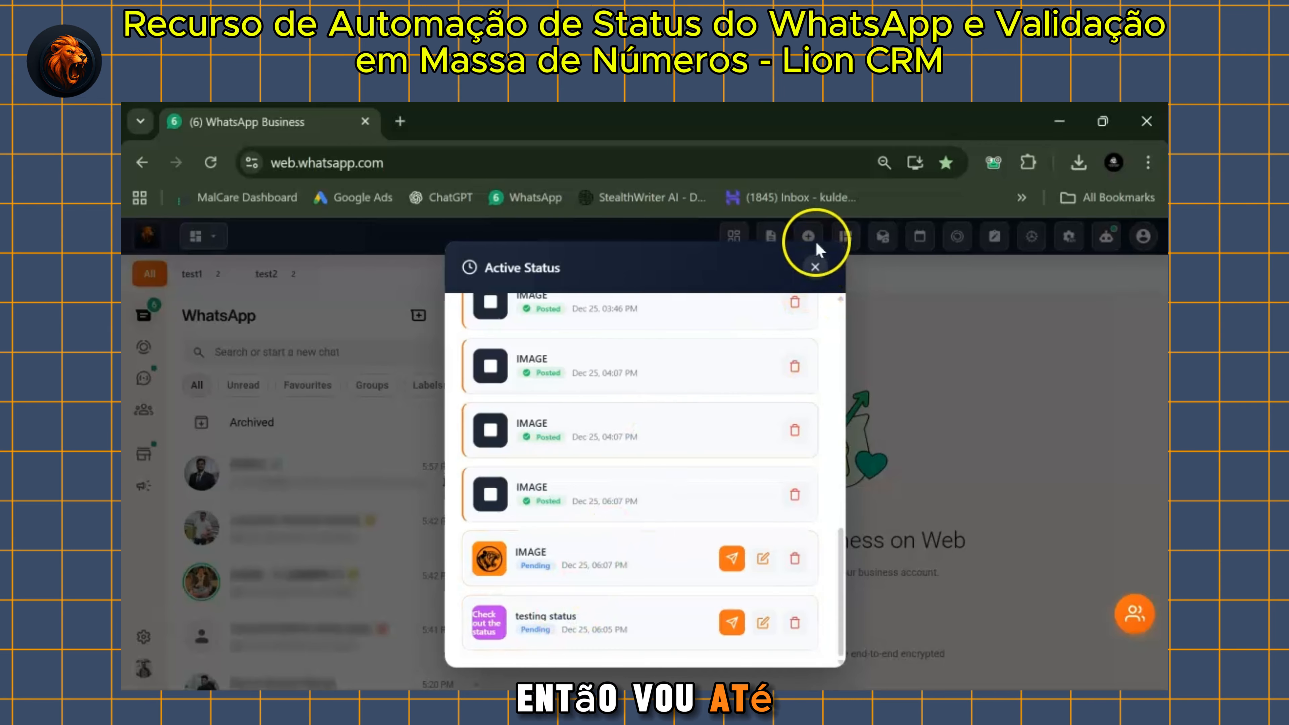
{"action": "left_click", "coordinate": [815, 267]}
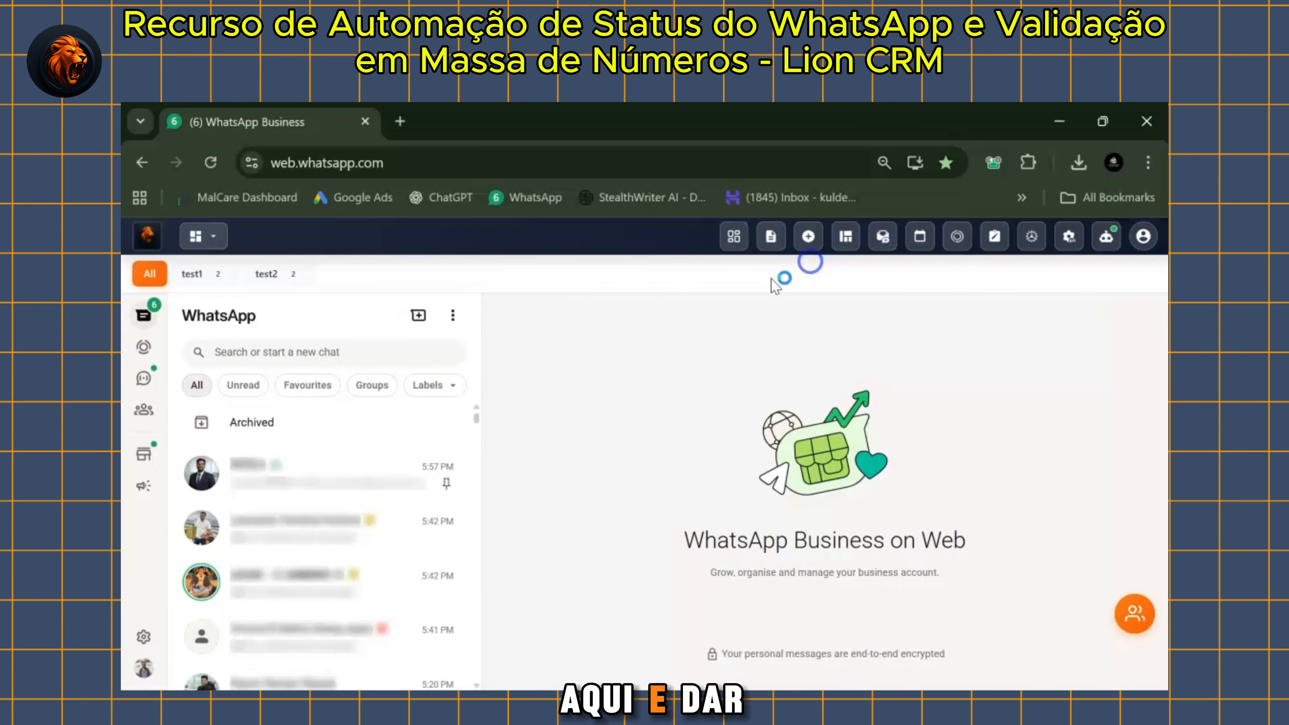
- Play My status on the WhatsApp status page and skip forward to the "tiger crm" image post
{"action": "left_click", "coordinate": [143, 347]}
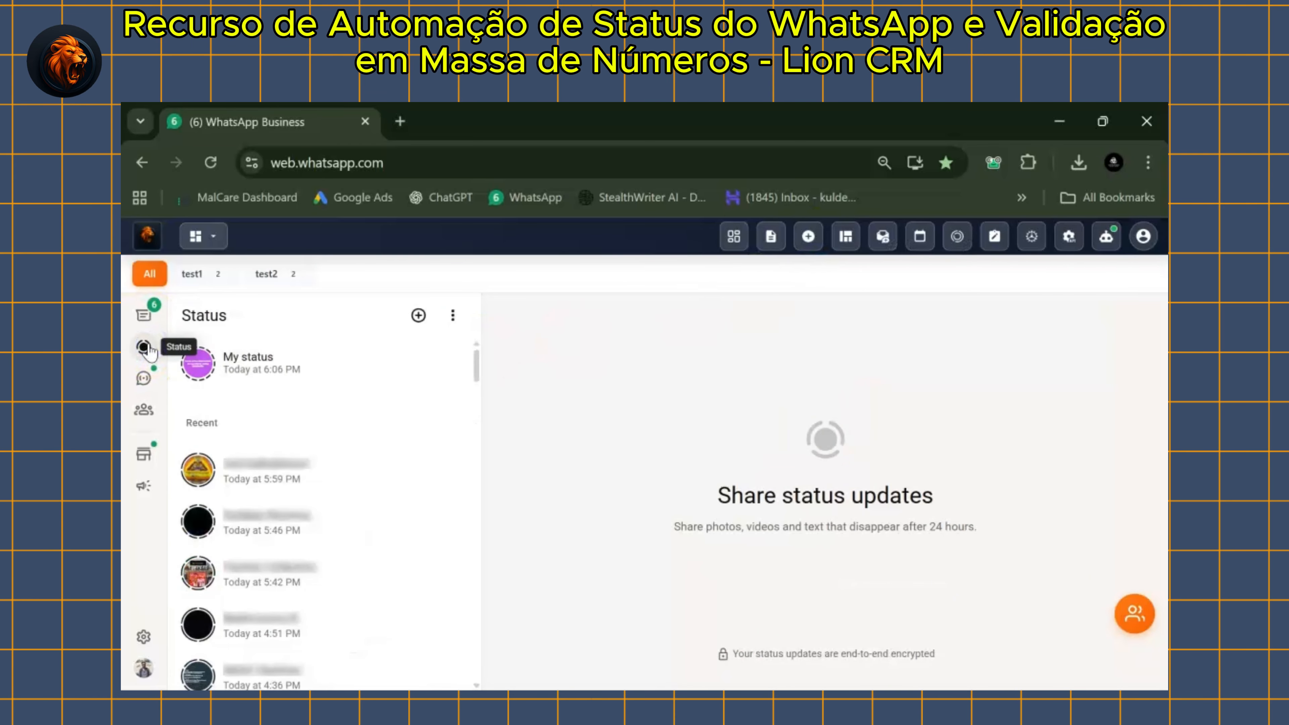
{"action": "left_click", "coordinate": [223, 370]}
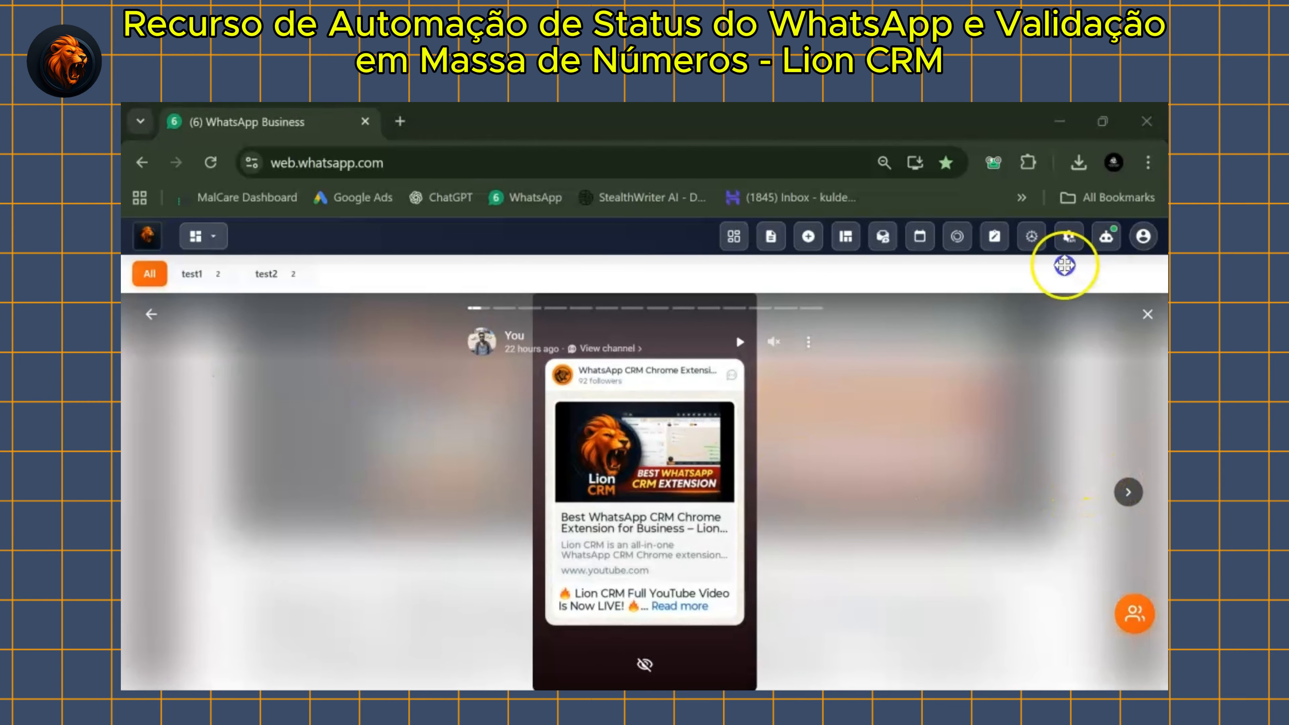
{"action": "left_click", "coordinate": [1129, 493]}
{"action": "left_click", "coordinate": [1129, 493]}
{"action": "left_click", "coordinate": [1129, 492]}
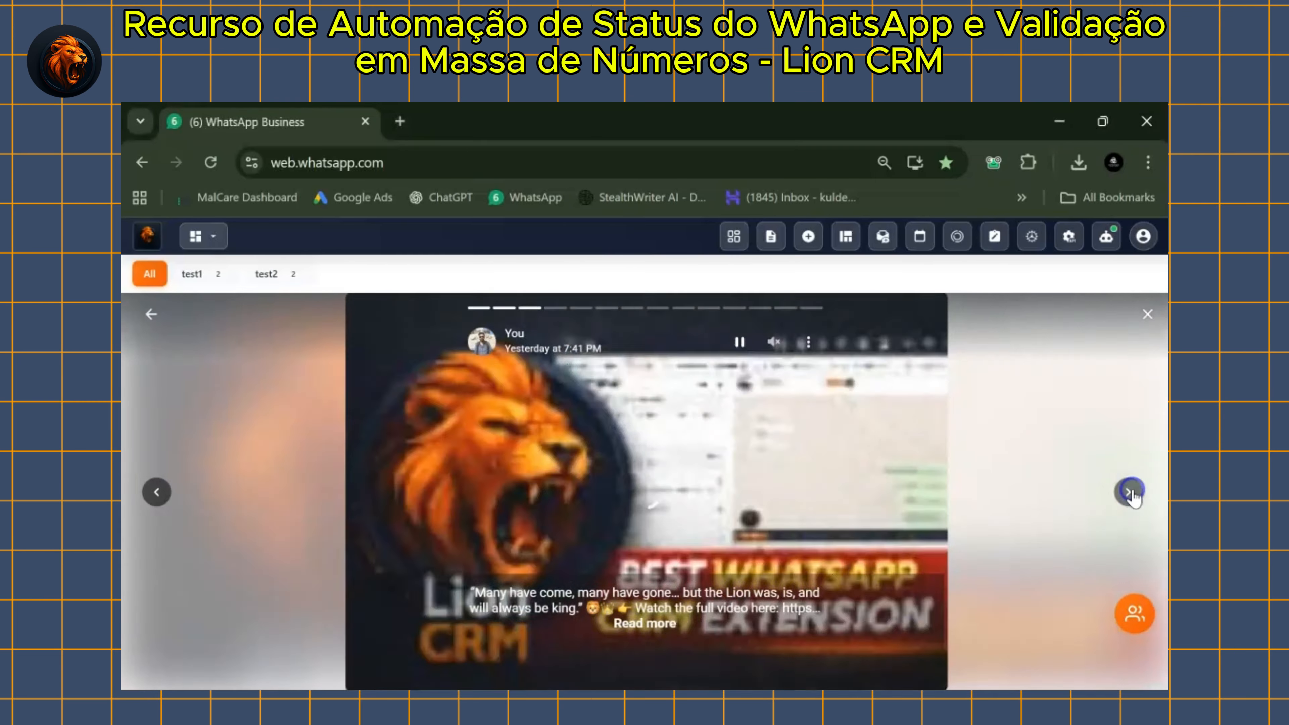
{"action": "left_click", "coordinate": [1129, 492]}
{"action": "left_click", "coordinate": [1129, 492]}
{"action": "left_click", "coordinate": [1130, 492]}
{"action": "left_click", "coordinate": [1129, 492]}
{"action": "left_click", "coordinate": [1129, 492]}
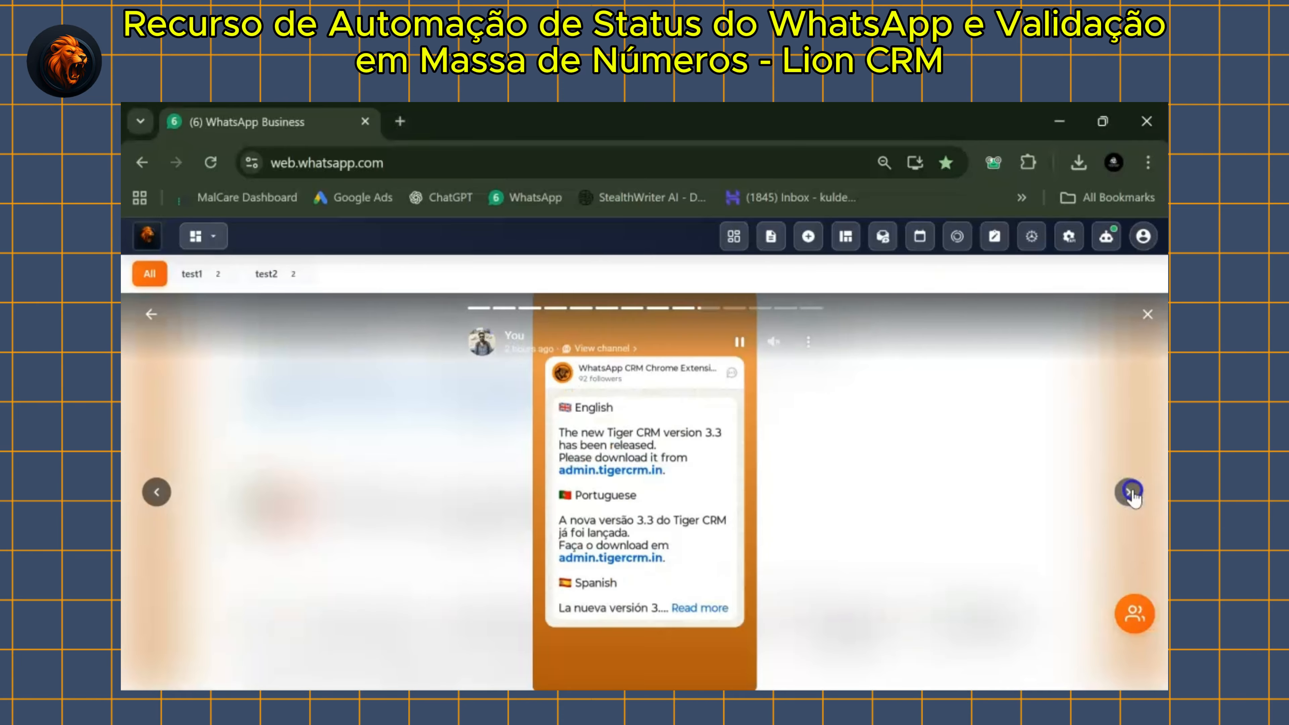
{"action": "left_click", "coordinate": [1129, 493]}
{"action": "left_click", "coordinate": [1129, 492]}
{"action": "left_click", "coordinate": [1129, 492]}
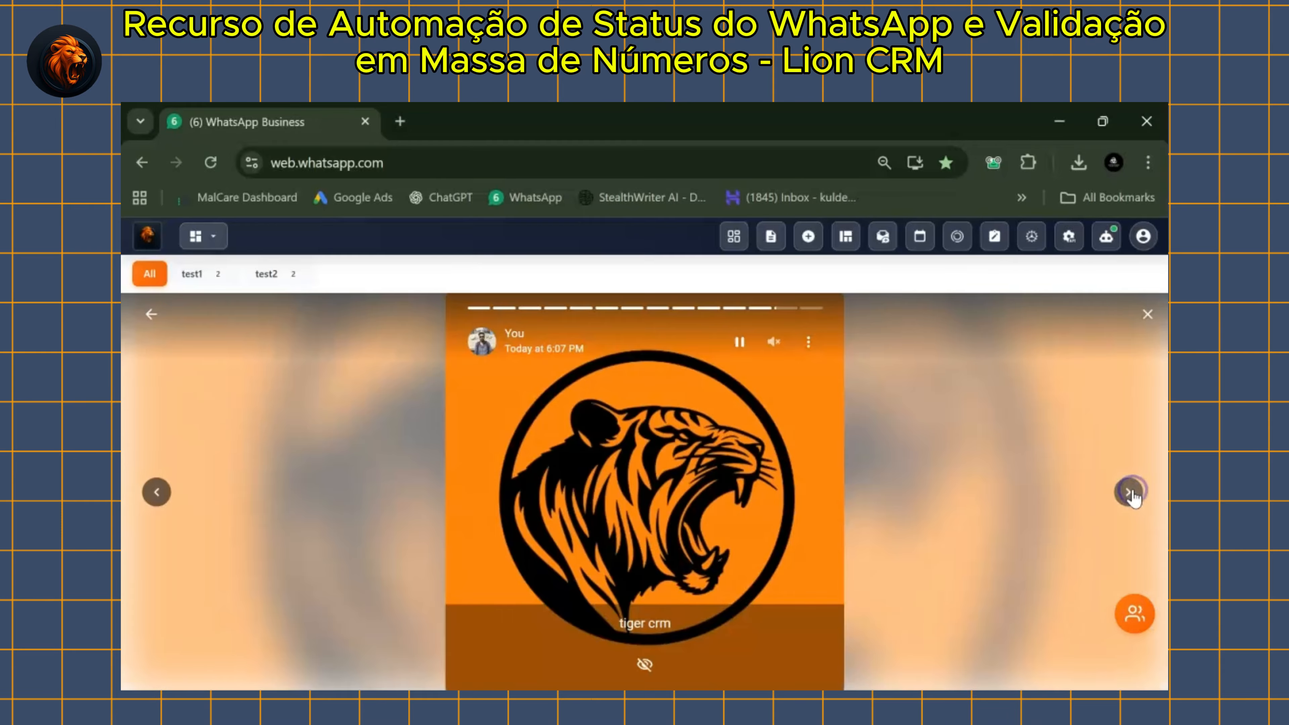
- Compare the posting times of the "tiger crm" image and the purple text status, and close the status viewer
{"action": "left_click", "coordinate": [1000, 507]}
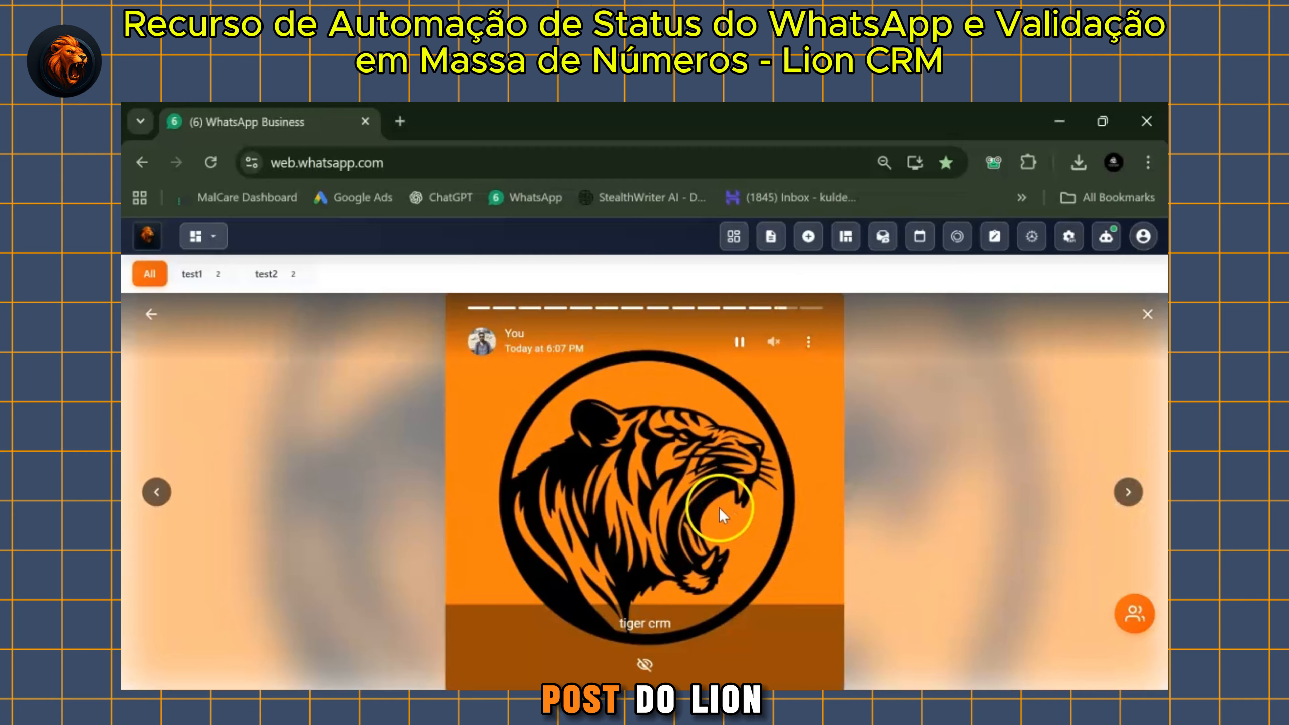
{"action": "left_click", "coordinate": [1123, 488]}
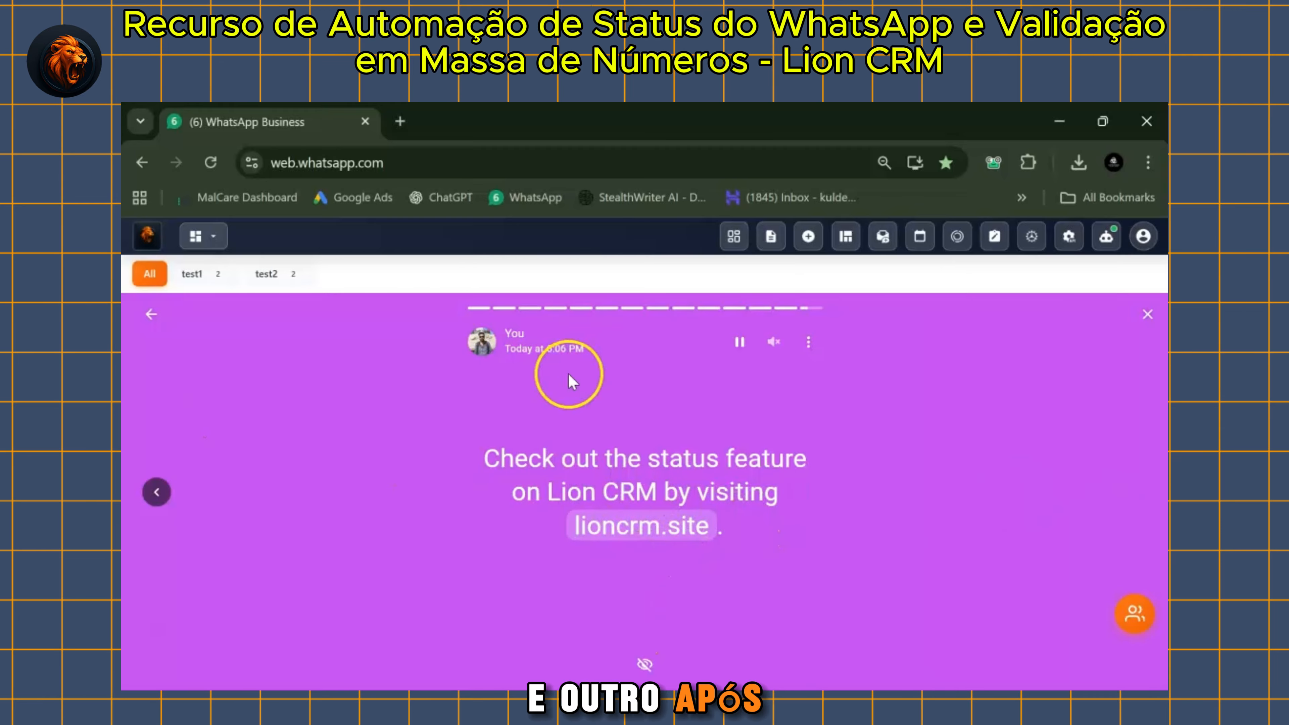
{"action": "left_click", "coordinate": [740, 342]}
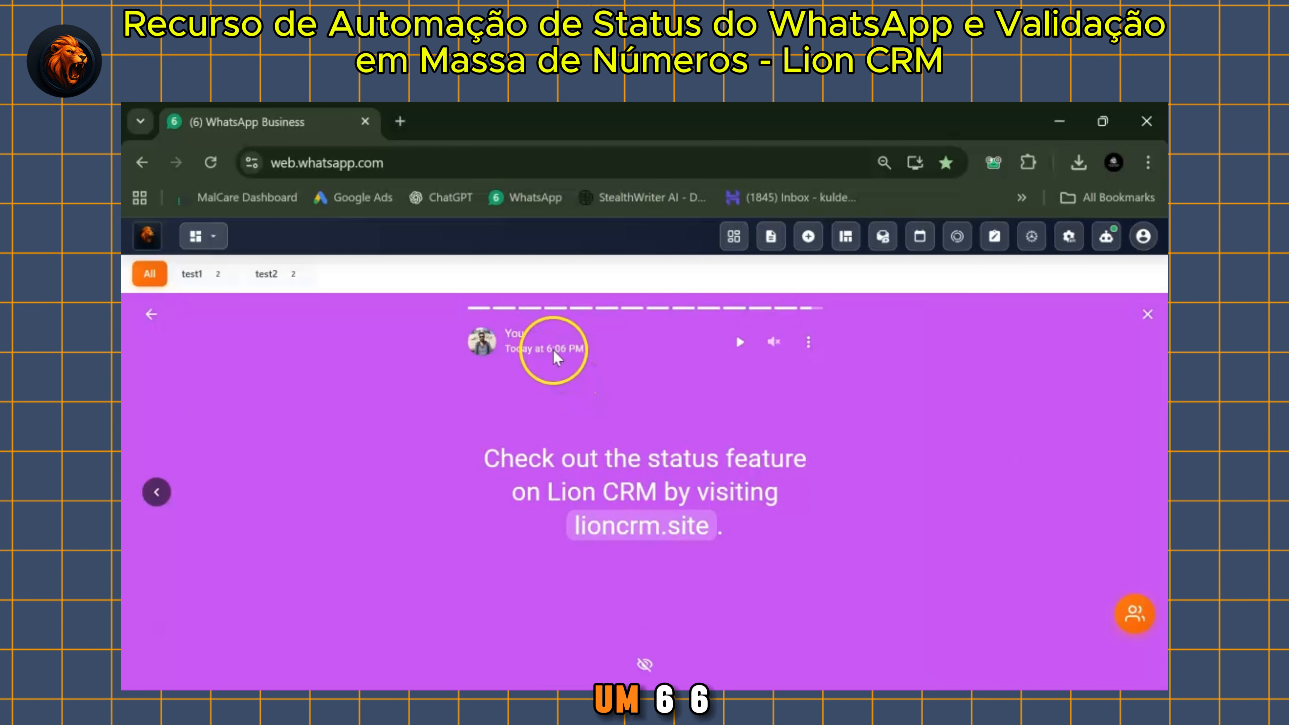
{"action": "left_click", "coordinate": [156, 492]}
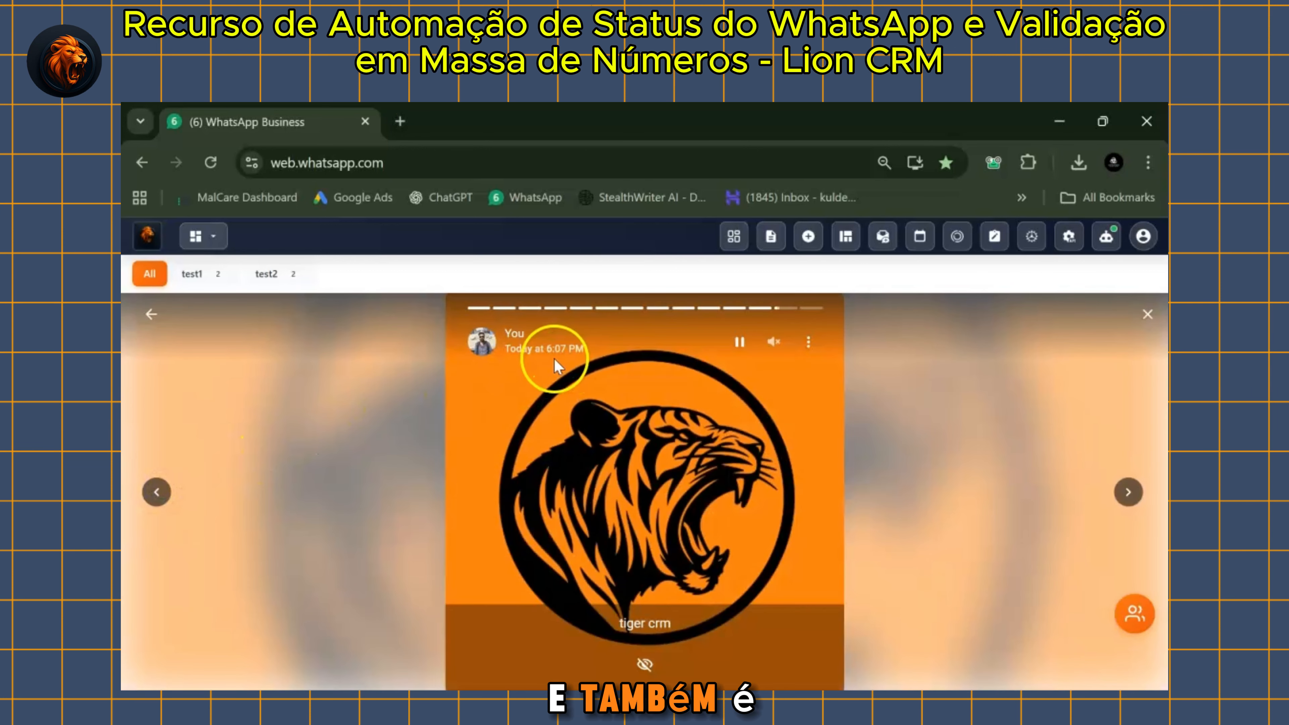
{"action": "left_click", "coordinate": [1147, 314]}
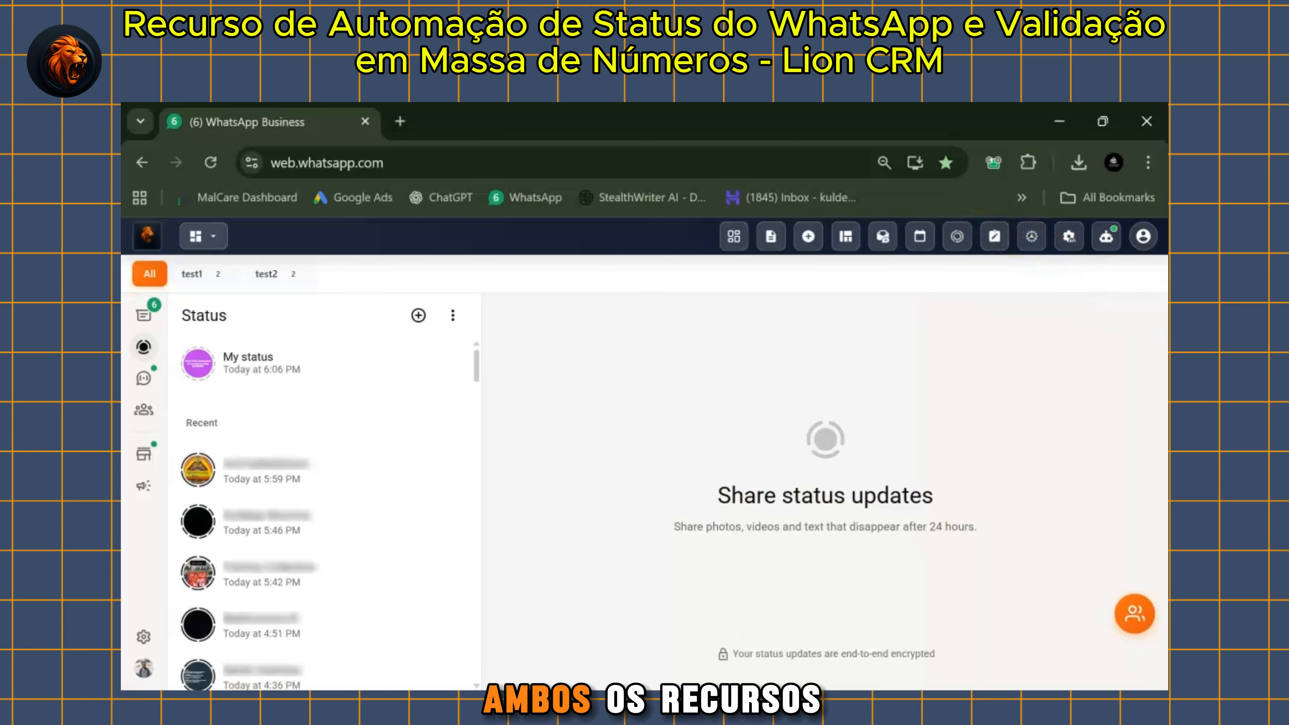
- Review the whole active status list once more and close it
{"action": "left_click", "coordinate": [957, 236]}
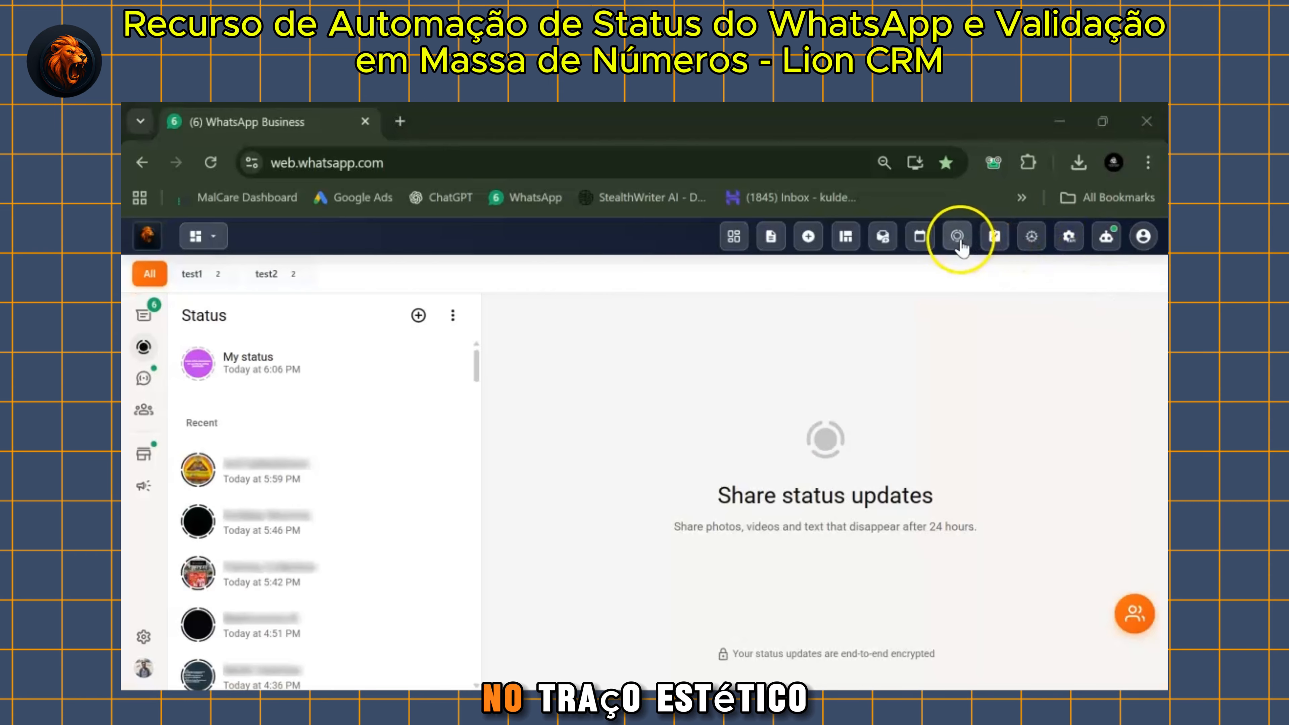
{"action": "scroll", "coordinate": [747, 357], "scroll_direction": "down", "scroll_amount": 5}
{"action": "scroll", "coordinate": [747, 358], "scroll_direction": "up", "scroll_amount": 5}
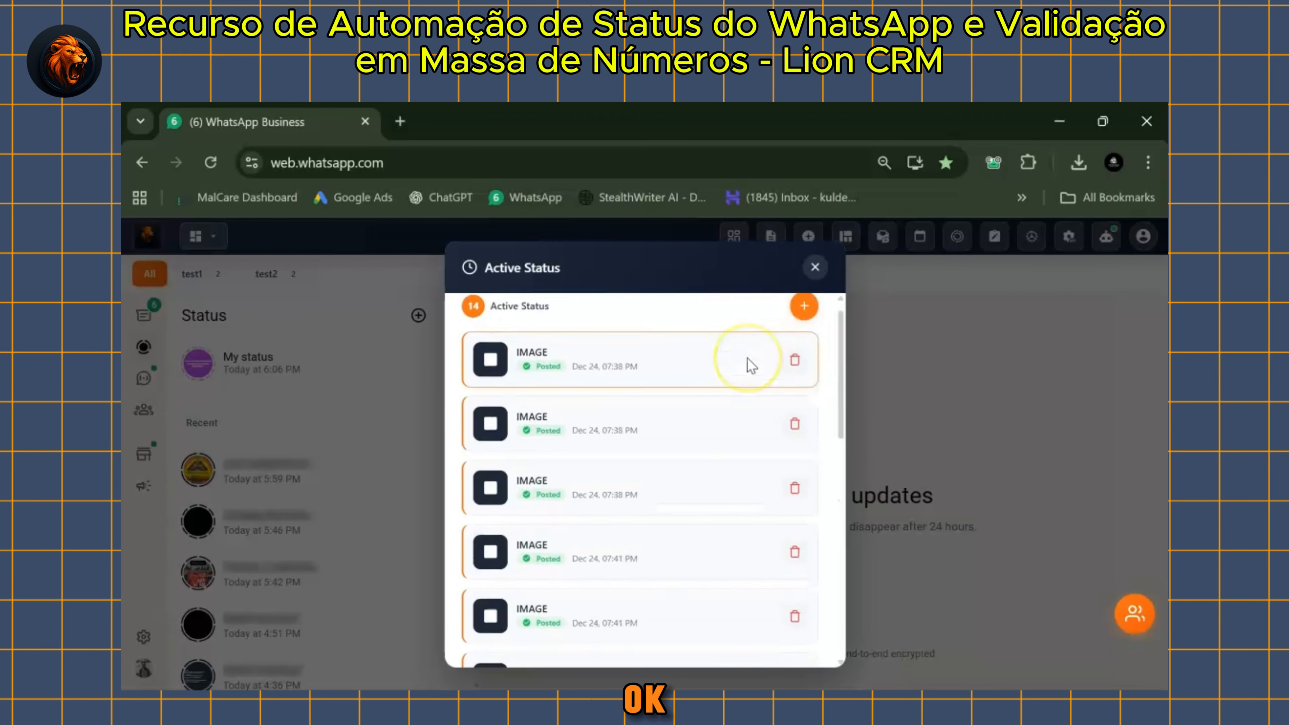
{"action": "left_click", "coordinate": [815, 267]}
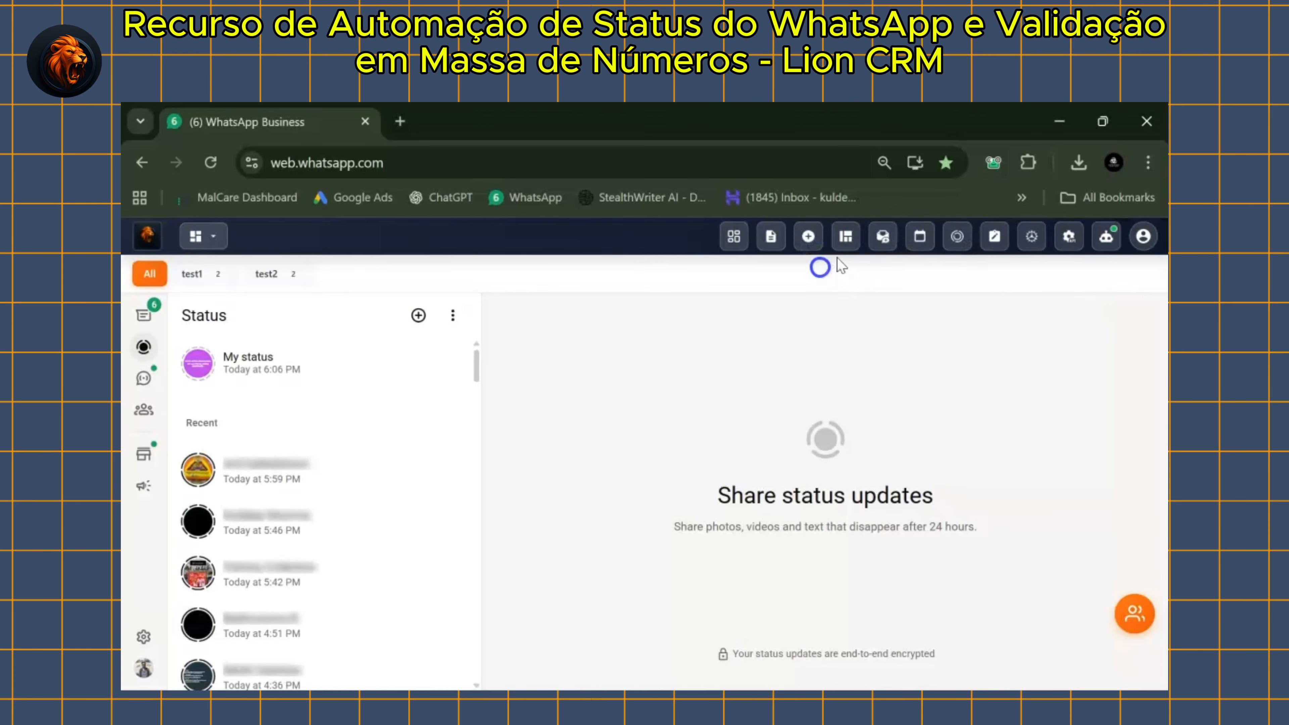
- Start a new validation campaign in the Bulk Number Validator and name it "test bulk number valdate"
{"action": "left_click", "coordinate": [984, 246]}
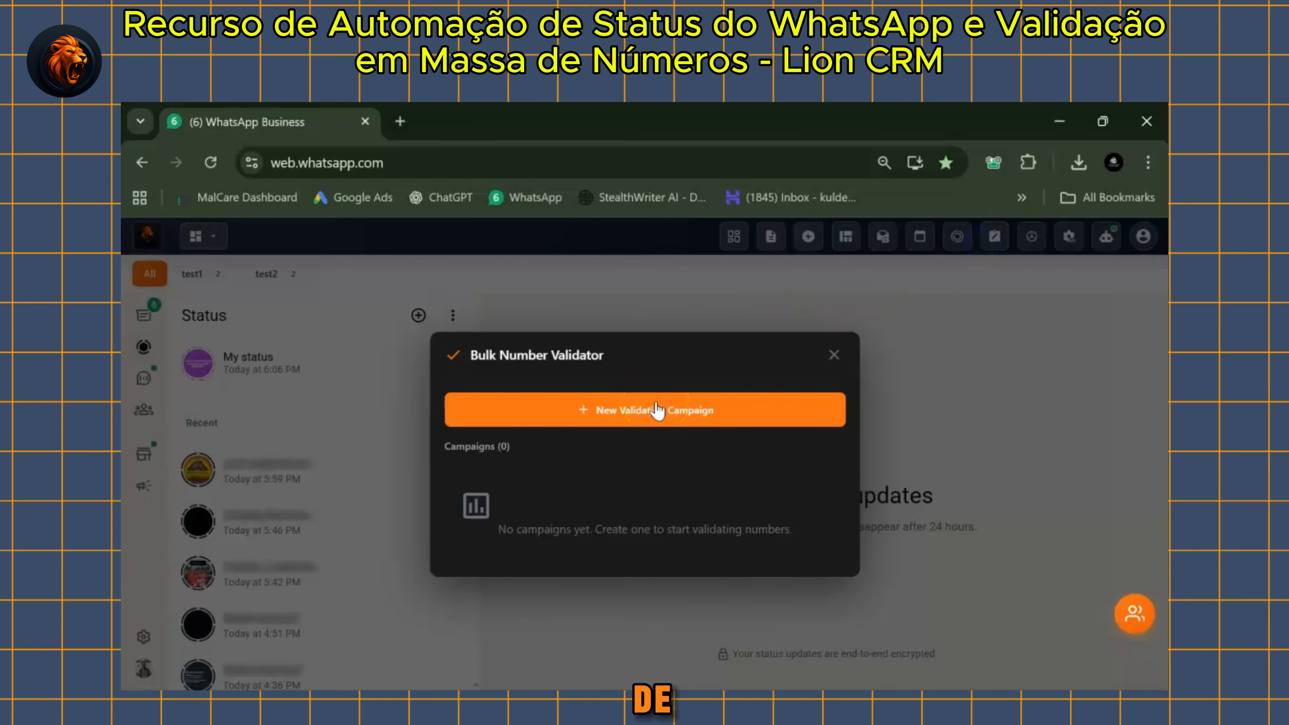
{"action": "left_click", "coordinate": [657, 410]}
{"action": "left_click", "coordinate": [539, 375]}
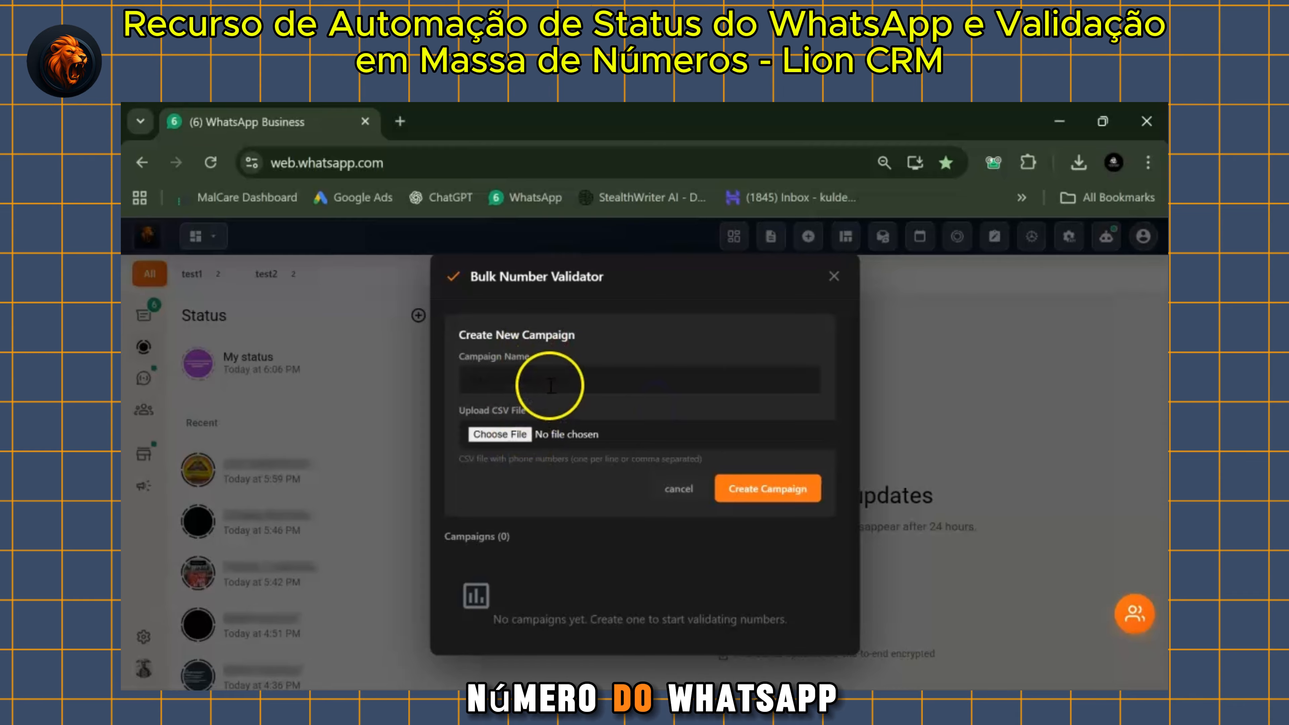
{"action": "left_click", "coordinate": [562, 373]}
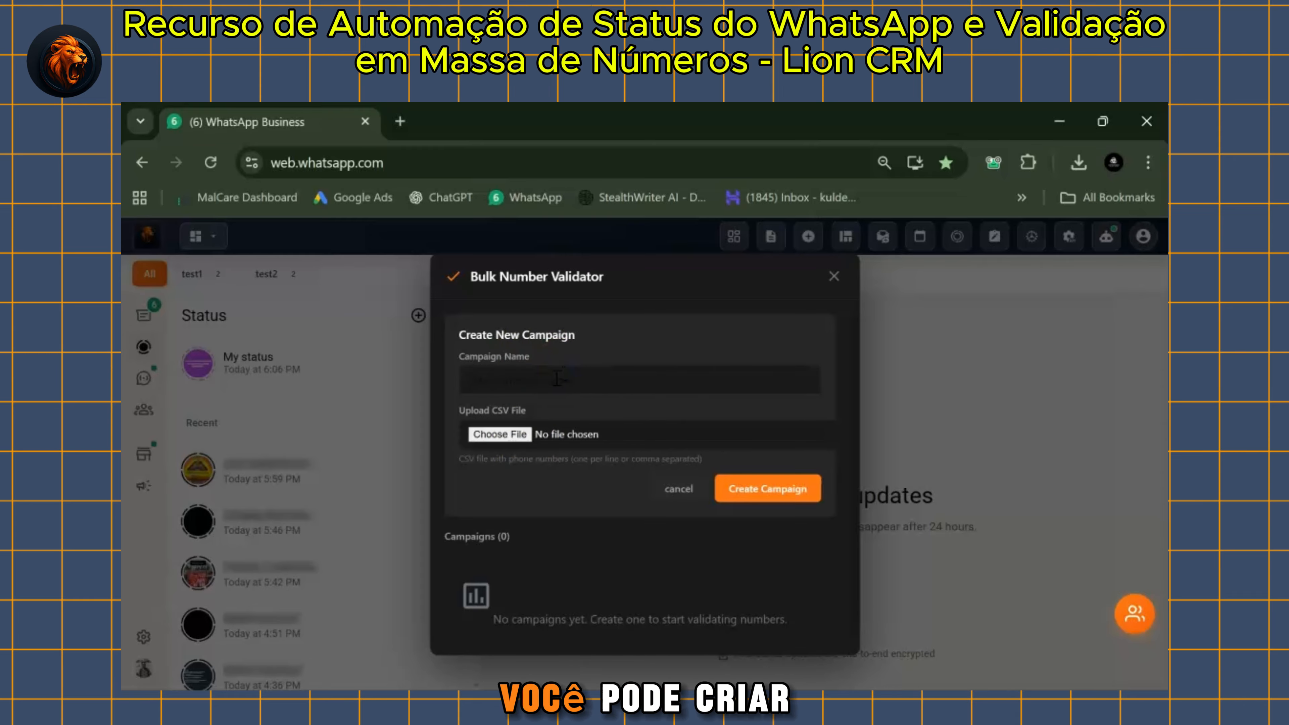
{"action": "type", "text": "tes"}
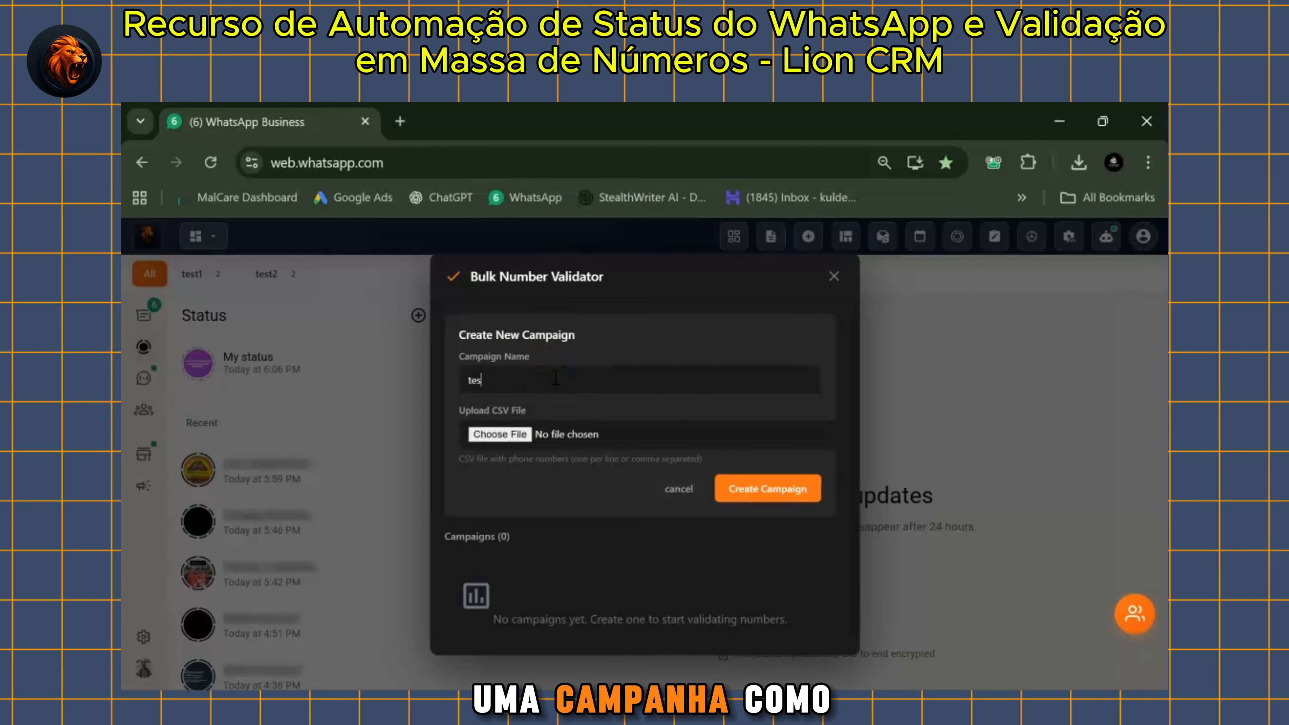
{"action": "type", "text": "t bu"}
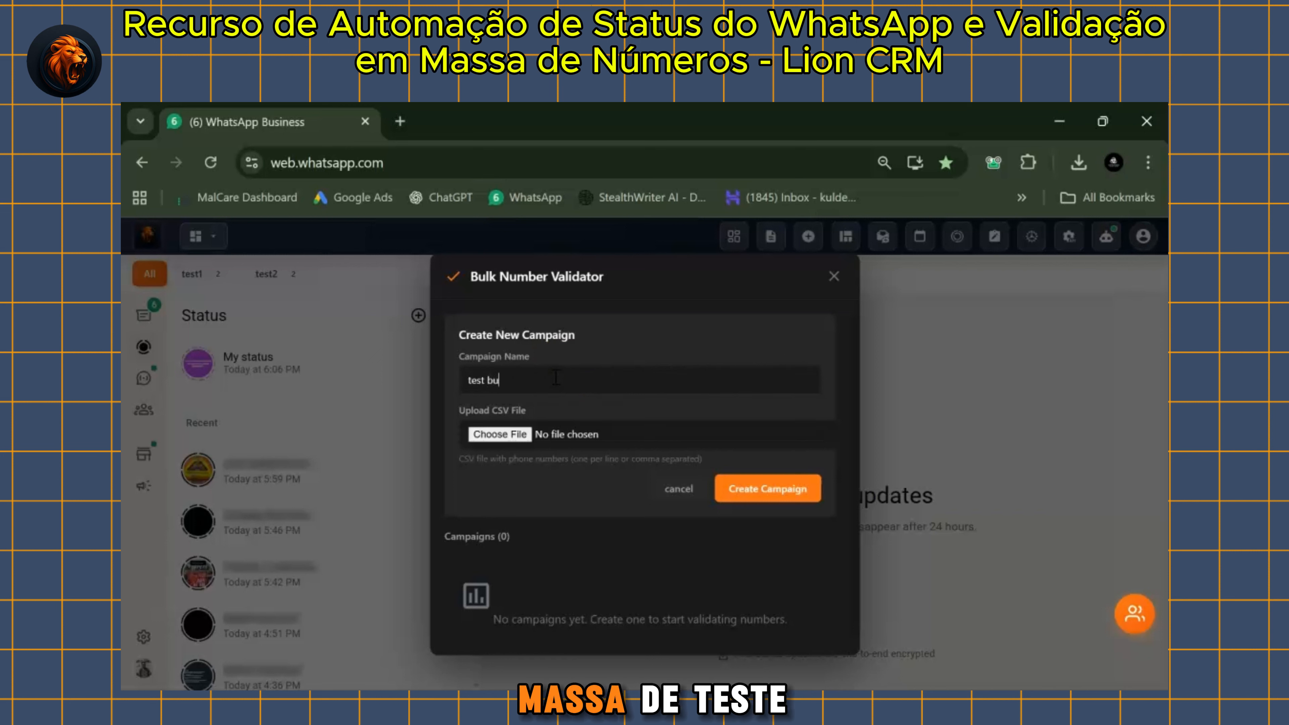
{"action": "type", "text": "lk num"}
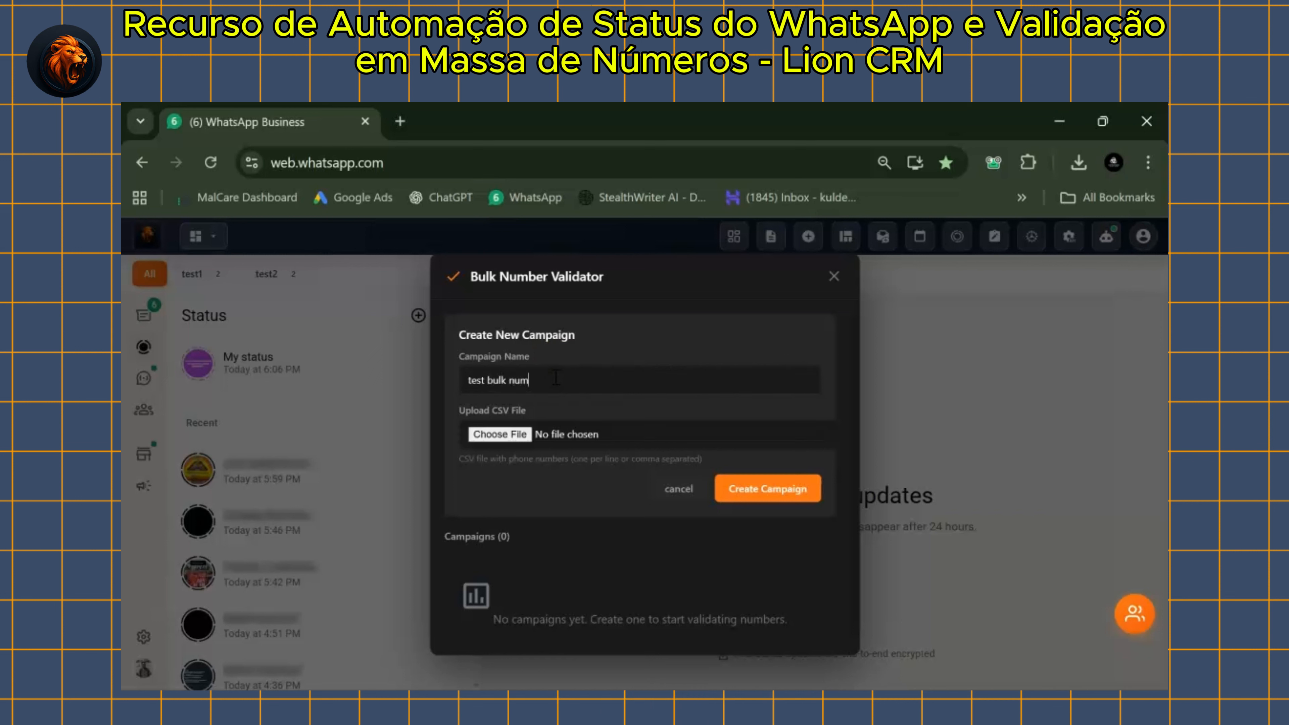
{"action": "type", "text": "ber valdate"}
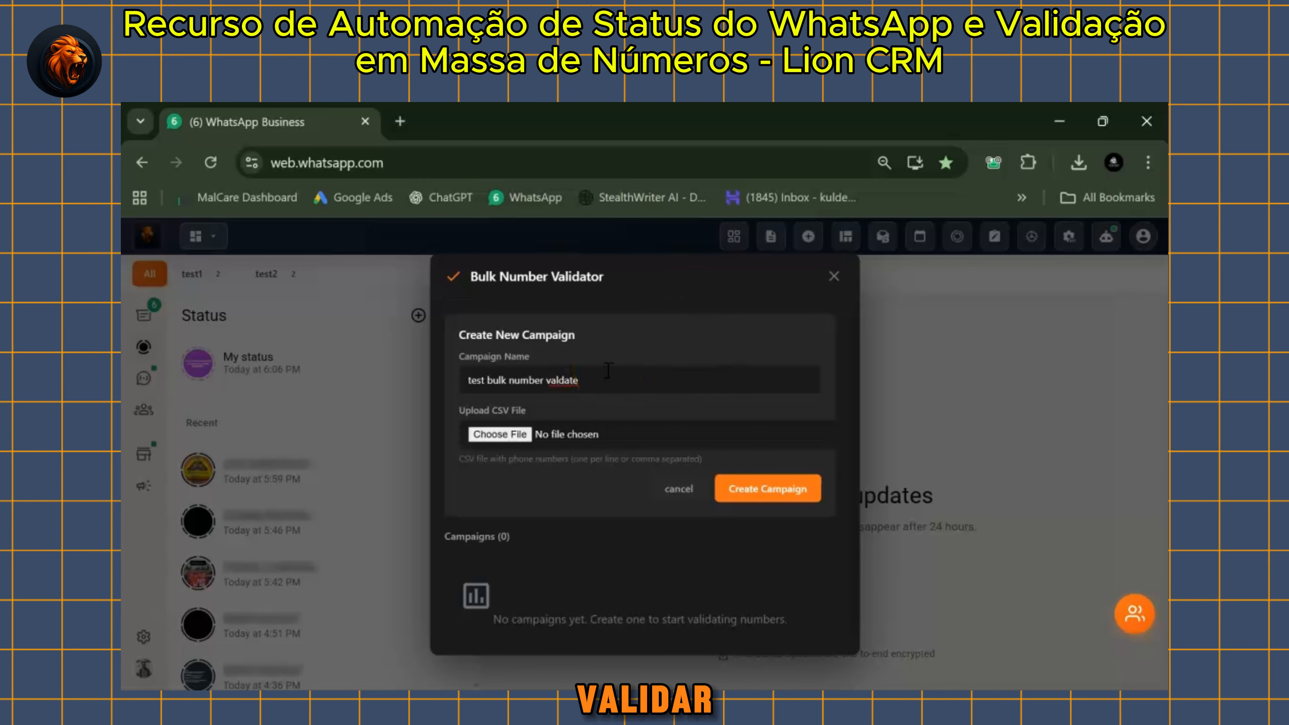
- Correct the spelling in the campaign name so it reads "test bulk number validate"
{"action": "key", "text": "Left"}
{"action": "key", "text": "Left"}
{"action": "key", "text": "Left"}
{"action": "key", "text": "Left"}
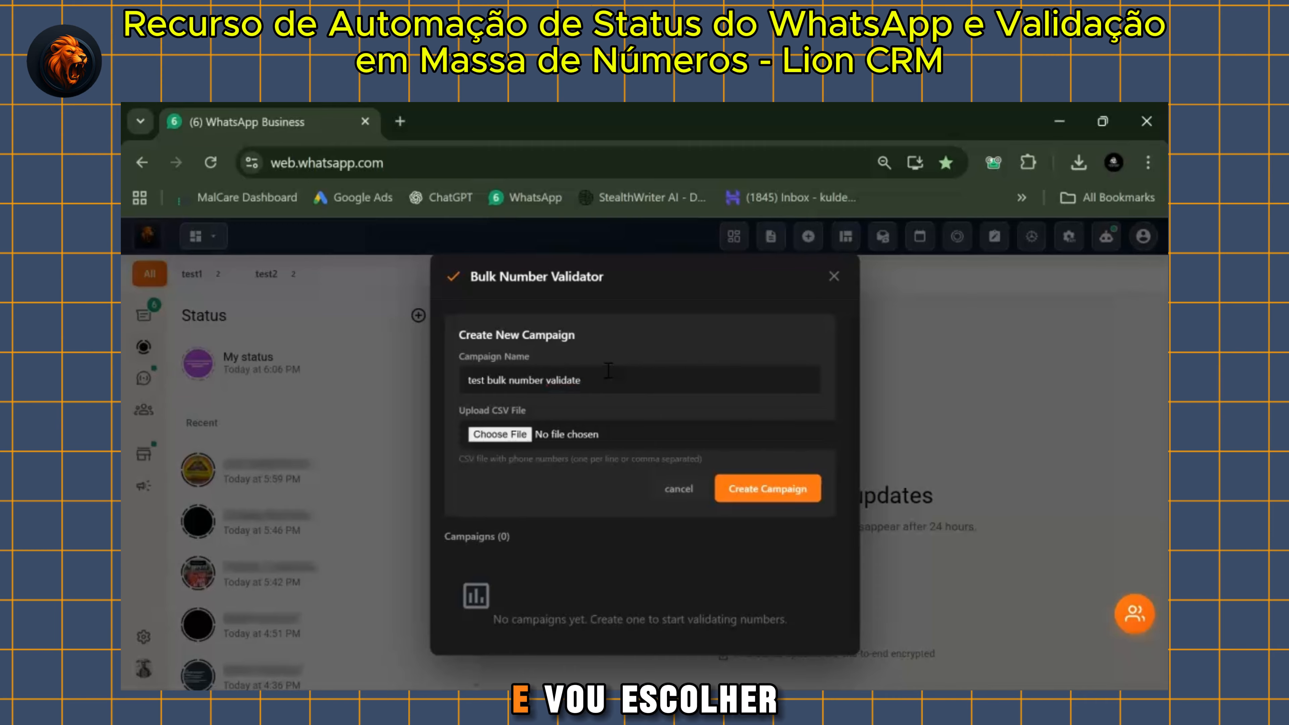
- Upload contacts_2025-12-17.csv from the Downloads folder as the campaign's phone number list
{"action": "left_click", "coordinate": [506, 434]}
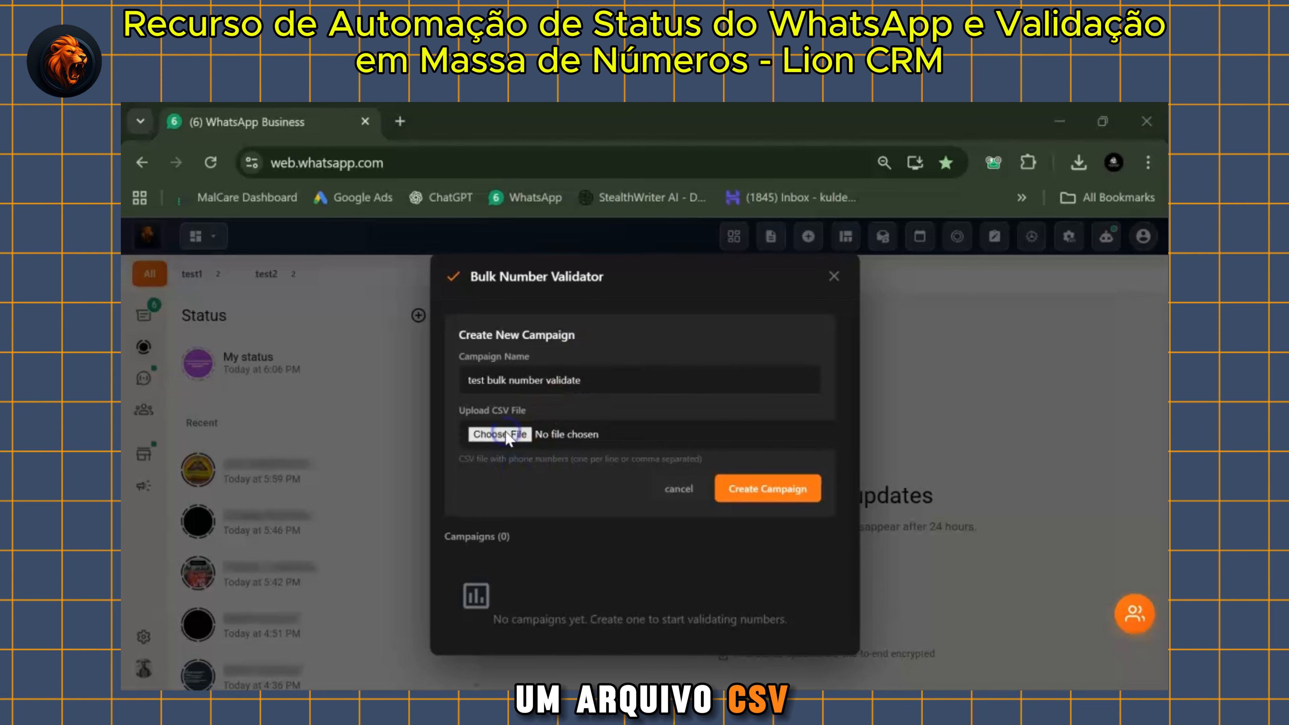
{"action": "left_click", "coordinate": [200, 315]}
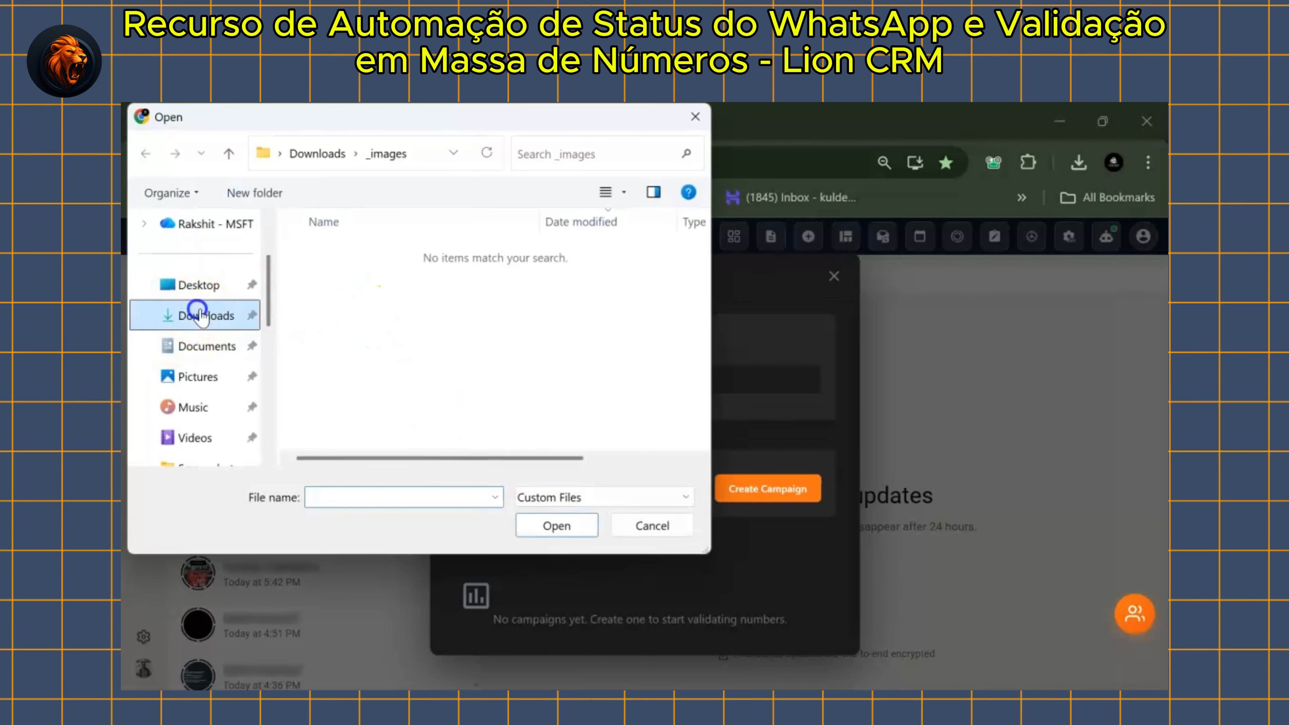
{"action": "scroll", "coordinate": [438, 328], "scroll_direction": "down", "scroll_amount": 3}
{"action": "scroll", "coordinate": [454, 320], "scroll_direction": "up", "scroll_amount": 1}
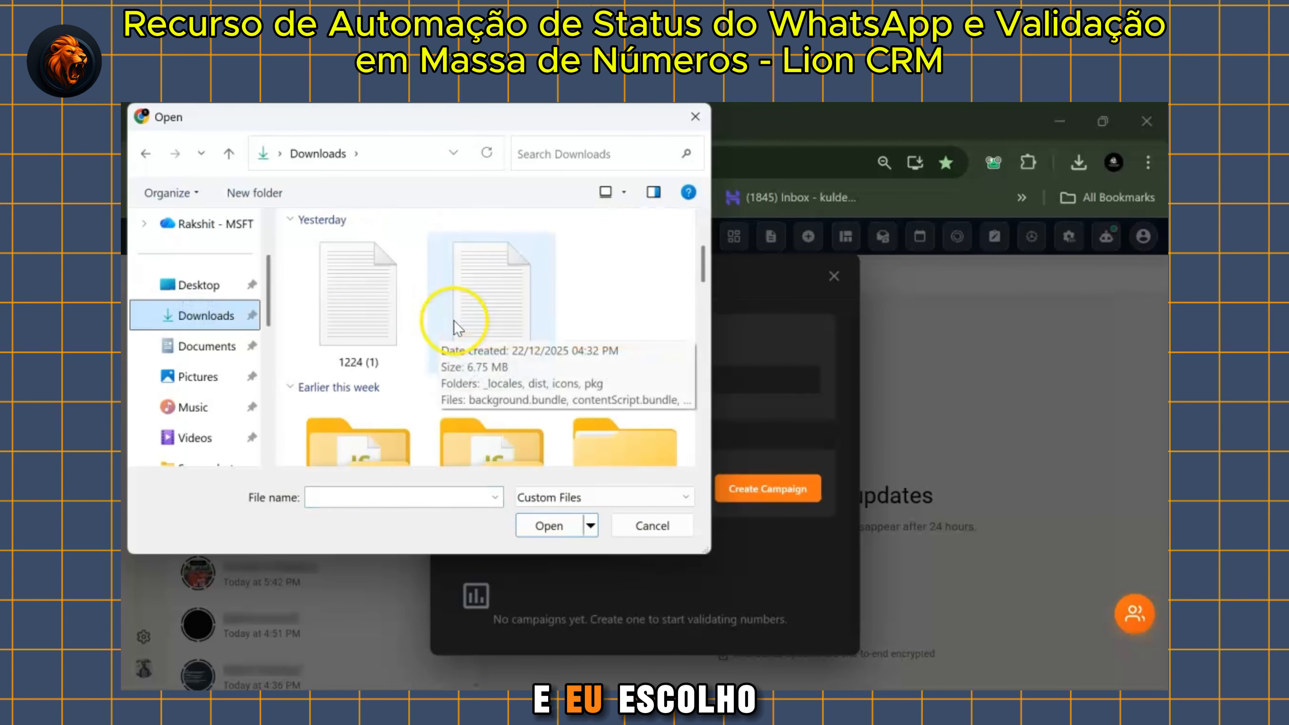
{"action": "scroll", "coordinate": [485, 320], "scroll_direction": "down", "scroll_amount": 3}
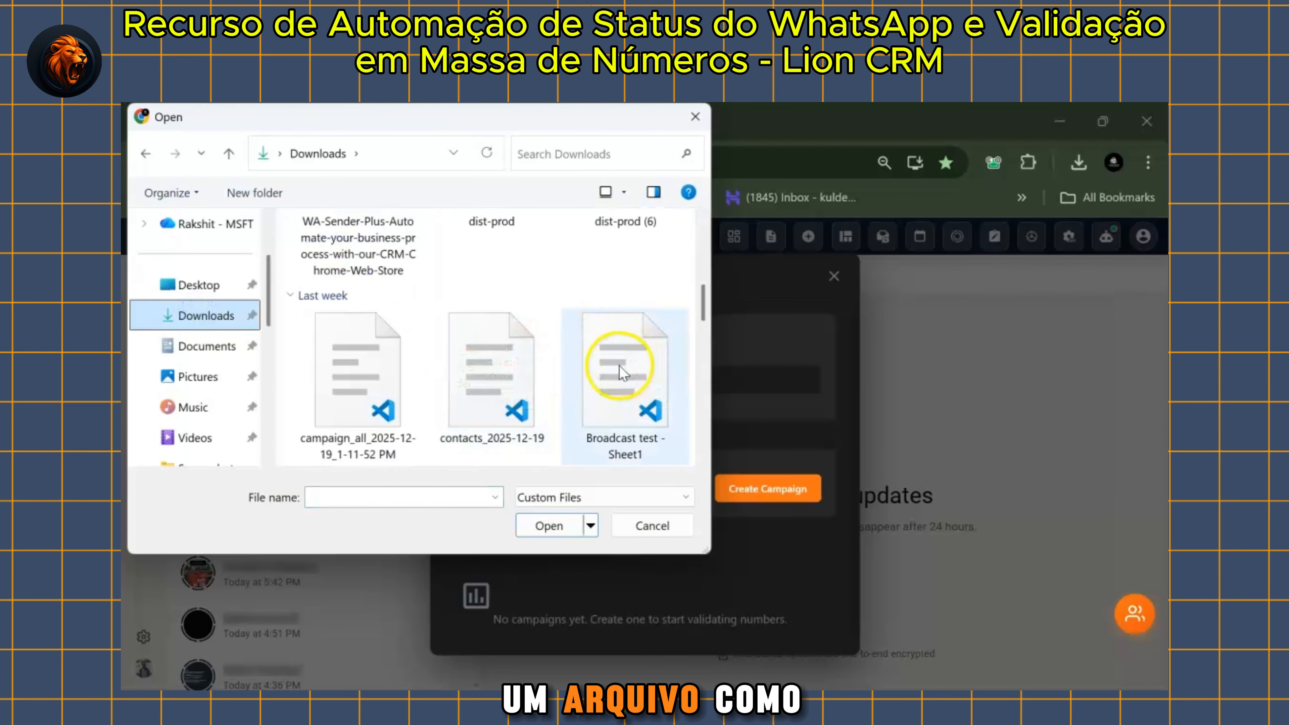
{"action": "scroll", "coordinate": [606, 353], "scroll_direction": "down", "scroll_amount": 1}
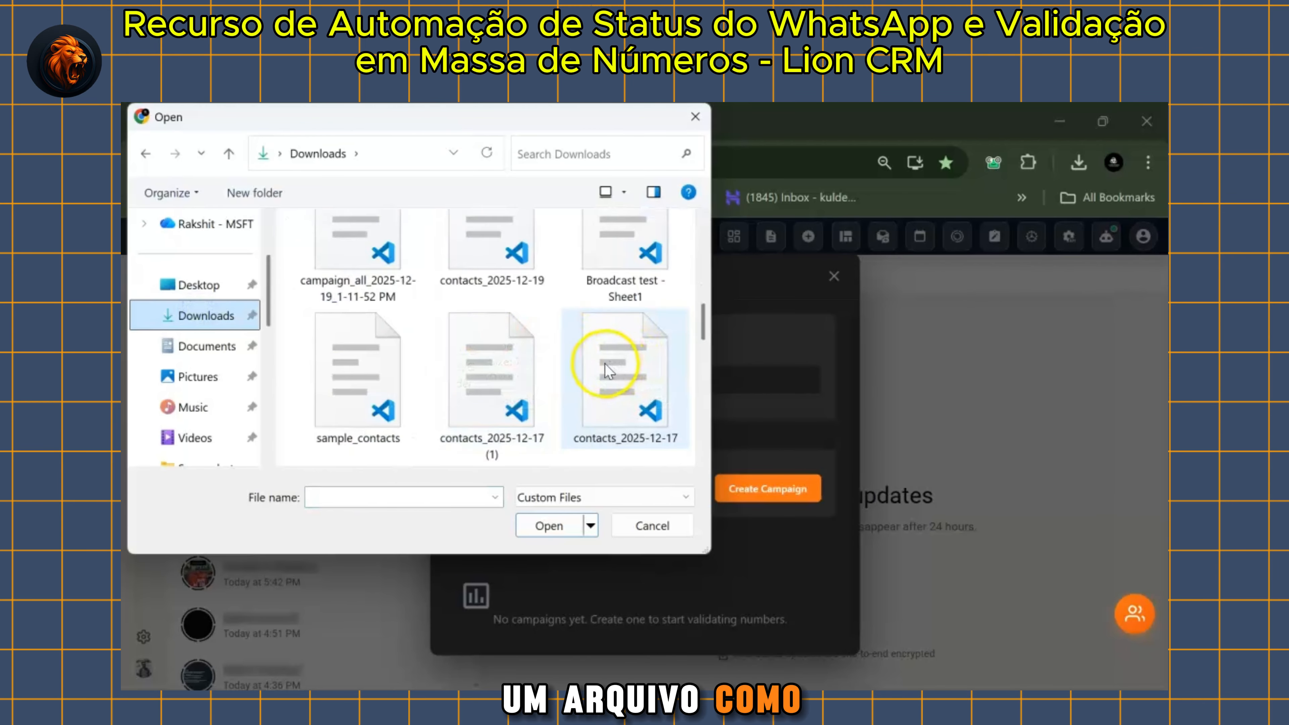
{"action": "left_click", "coordinate": [599, 388]}
{"action": "left_click", "coordinate": [547, 526]}
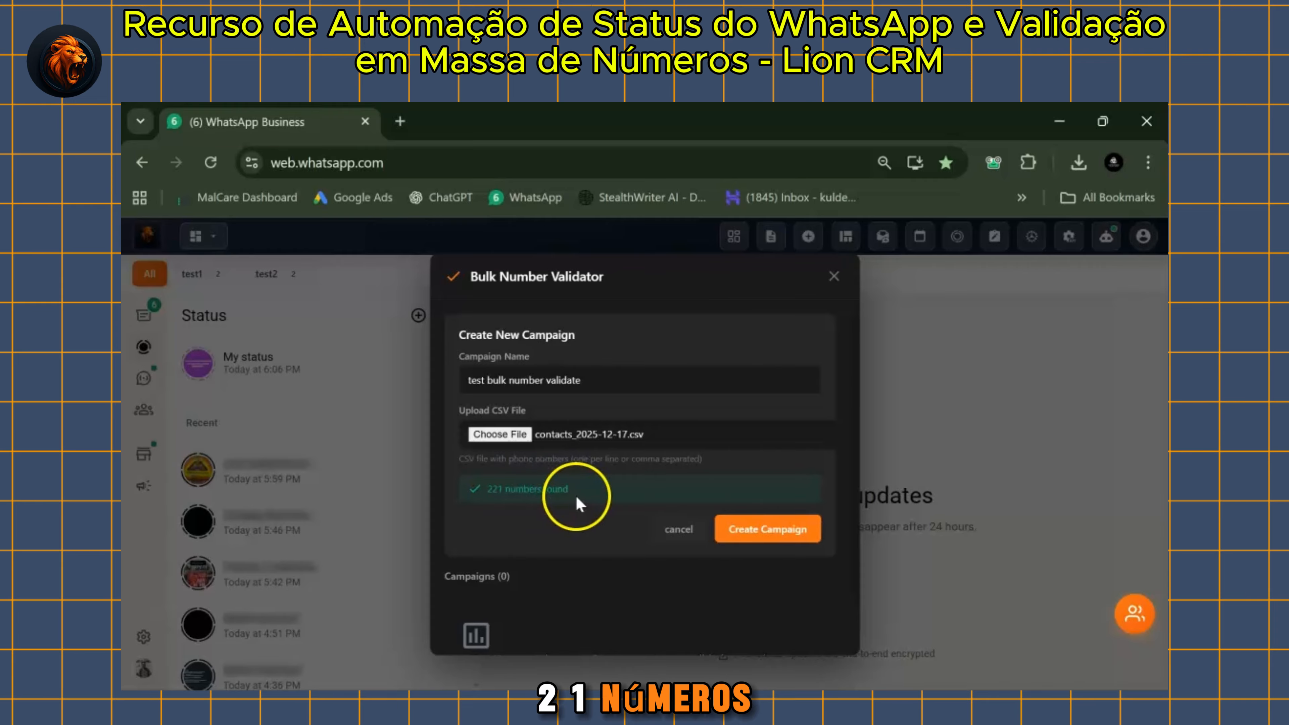
- Create the validation campaign and run it on the uploaded numbers, pausing it partway through
{"action": "left_click", "coordinate": [753, 532]}
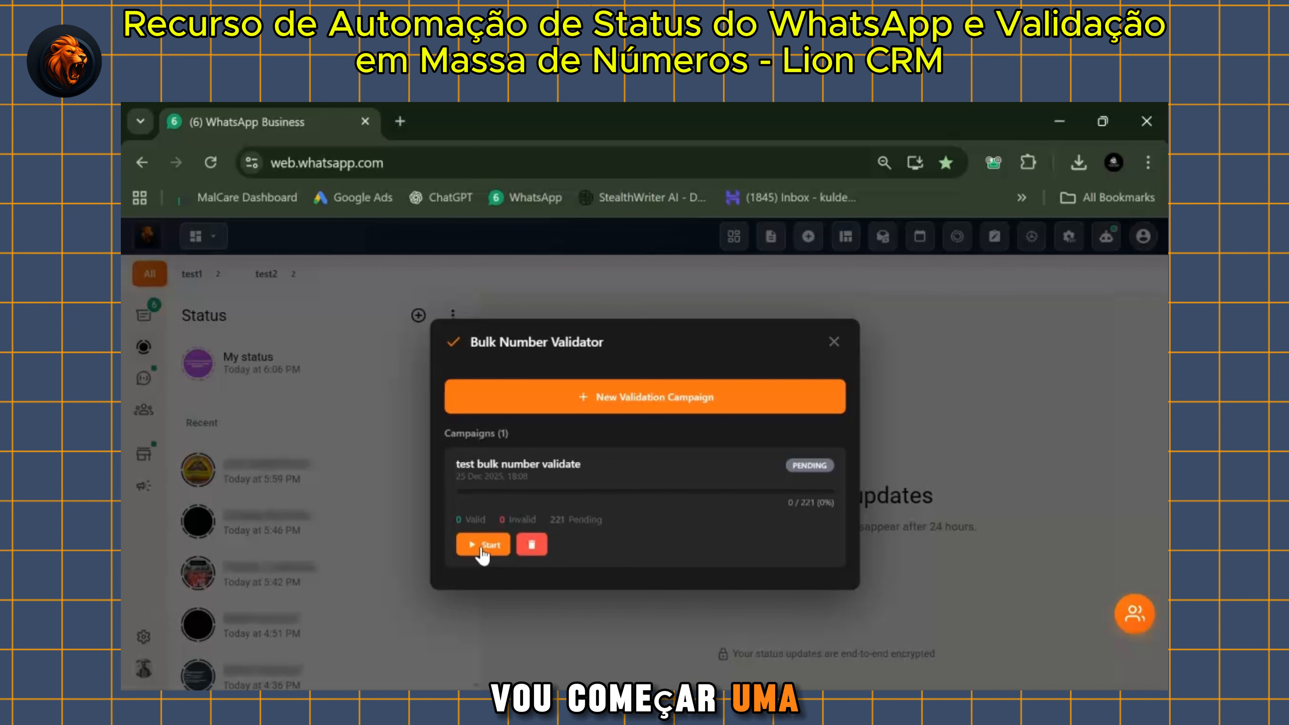
{"action": "left_click", "coordinate": [482, 546]}
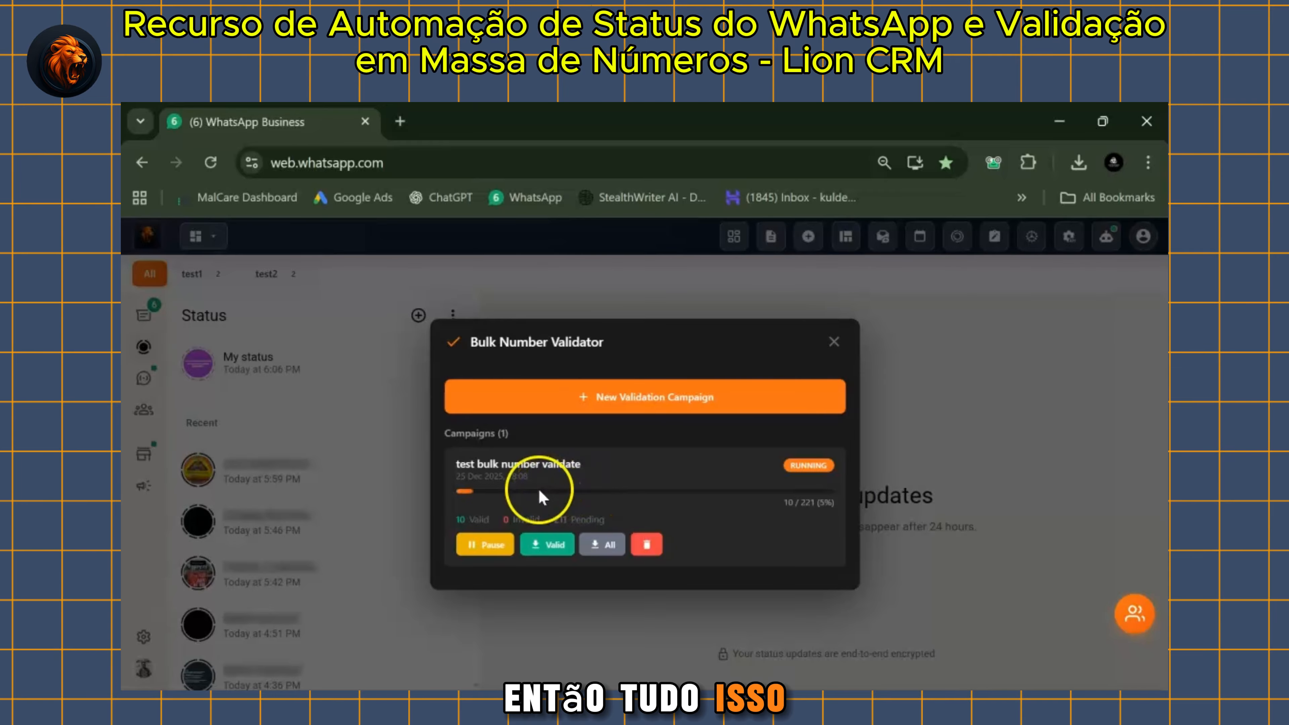
{"action": "left_click", "coordinate": [481, 550]}
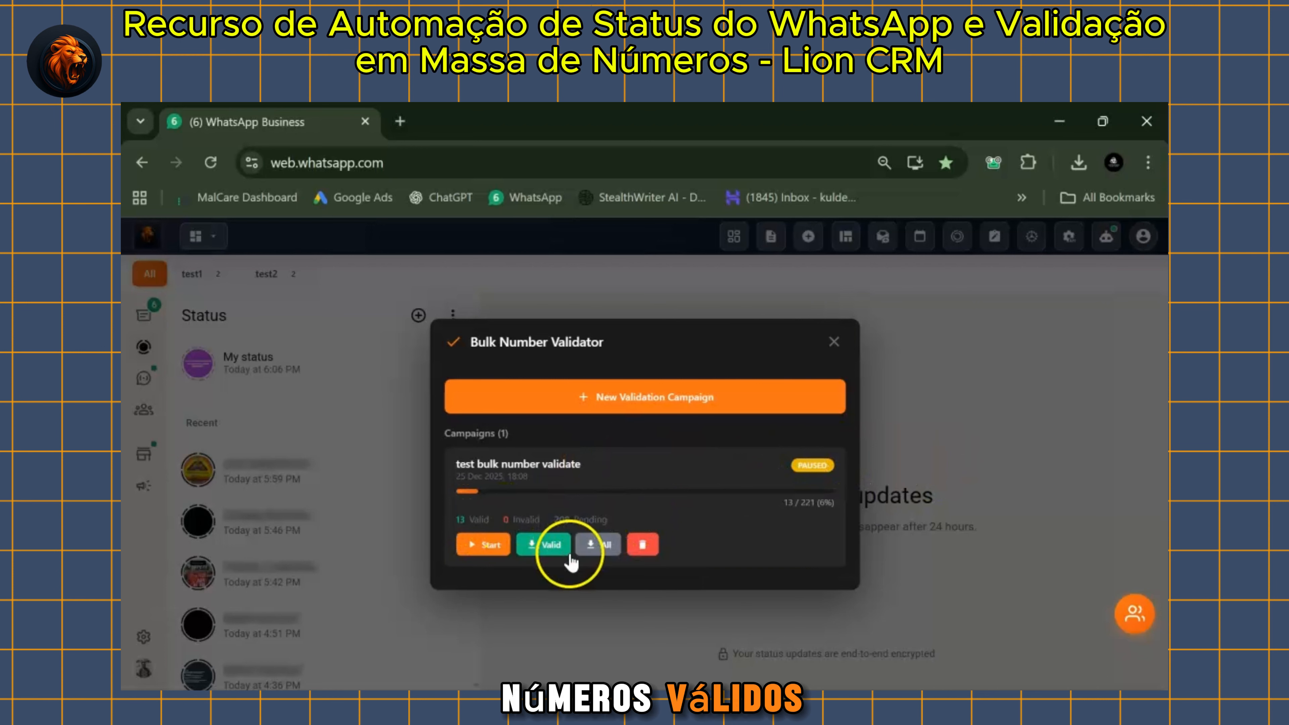
- Export all of the campaign's numbers, review each number's status in the CSV file, and close the Bulk Number Validator
{"action": "left_click", "coordinate": [602, 549]}
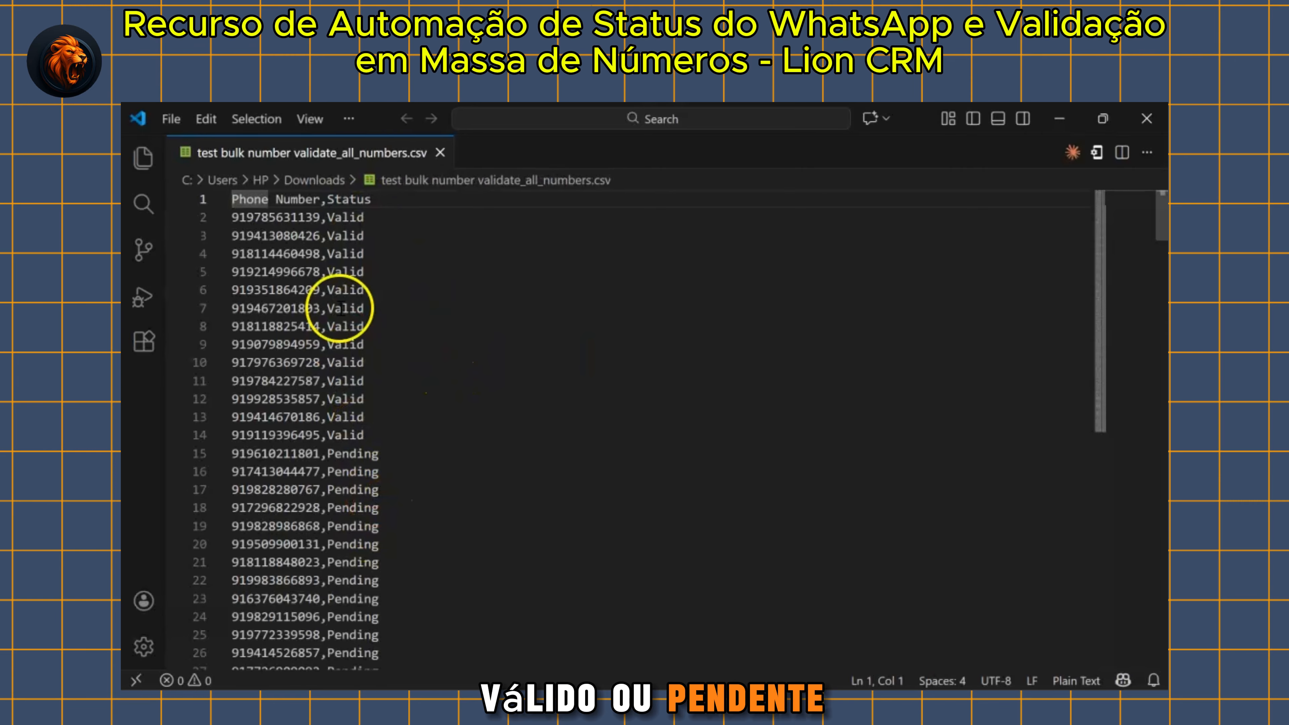
{"action": "scroll", "coordinate": [348, 317], "scroll_direction": "down", "scroll_amount": 15}
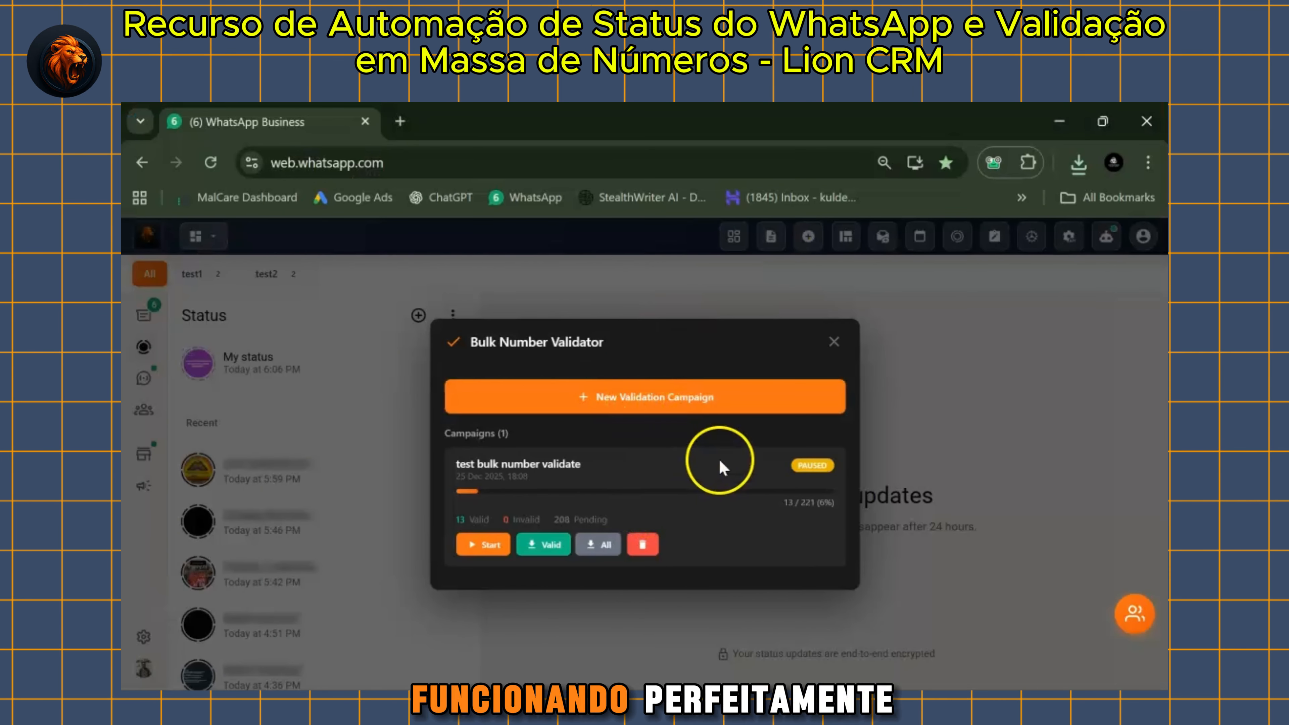
{"action": "left_click", "coordinate": [833, 343]}
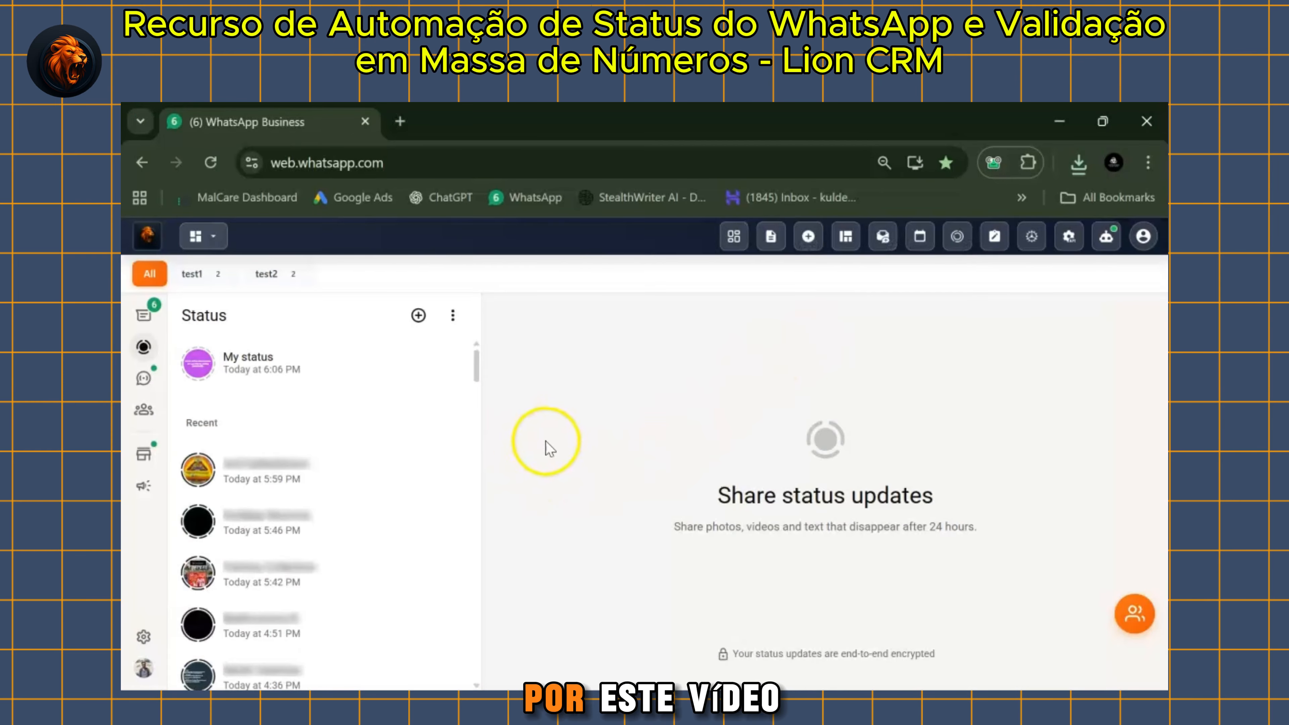